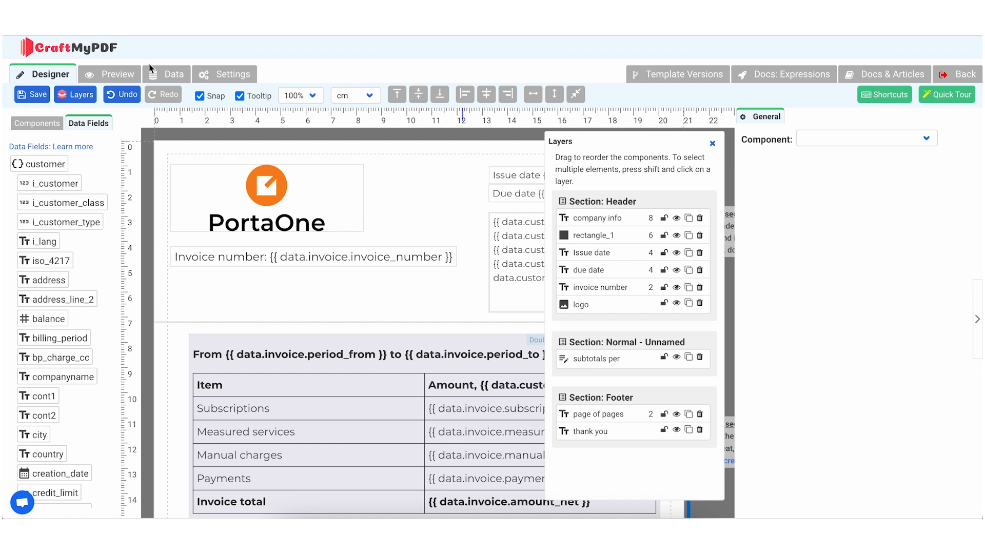
Preview the invoice template and look over the rendered page
left_click(108, 76)
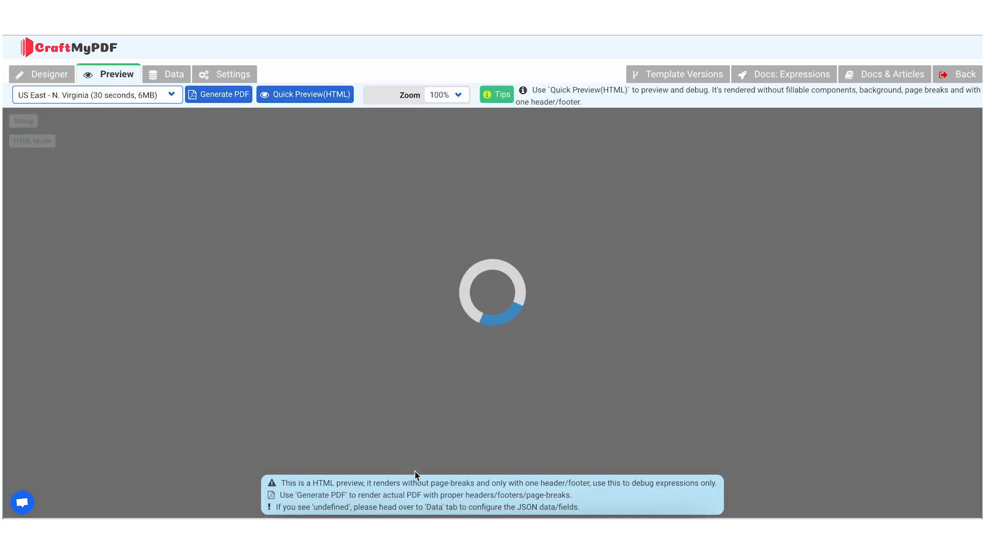
scroll(420, 473, "down", 5)
scroll(420, 473, "up", 5)
scroll(419, 478, "up", 1)
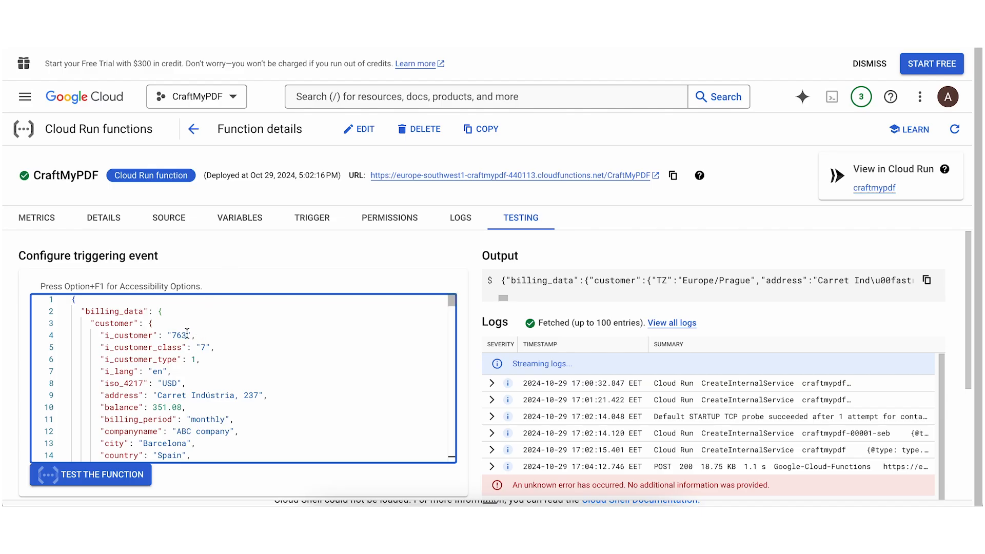
Switch to Google Cloud and copy the CraftMyPDF function's JSON test output to the clipboard
left_click_drag(190, 334, 110, 335)
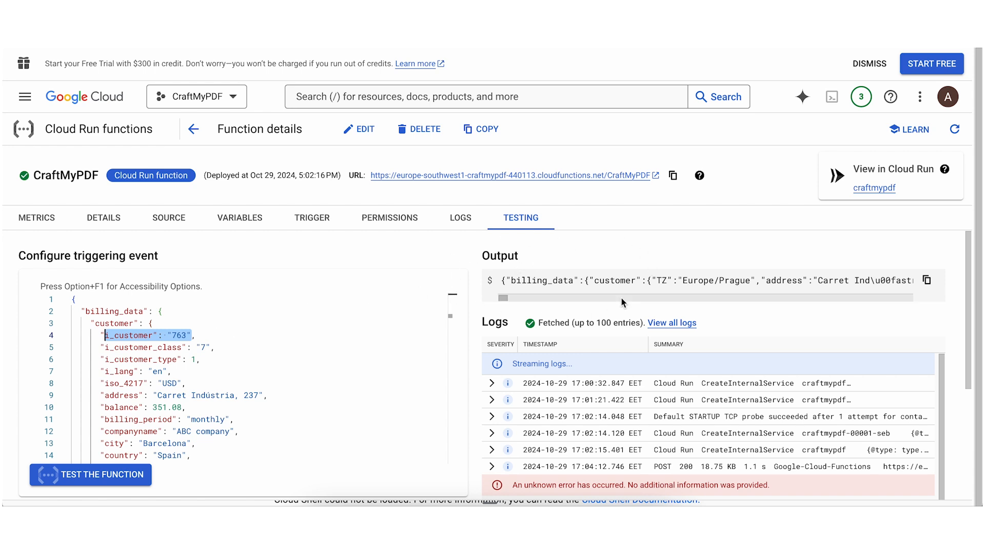
left_click(926, 281)
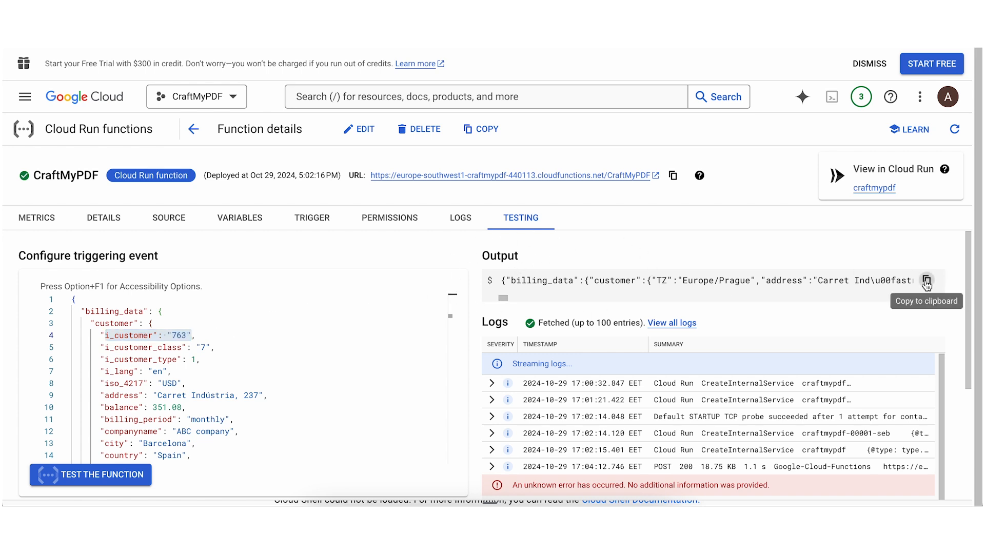
left_click(926, 281)
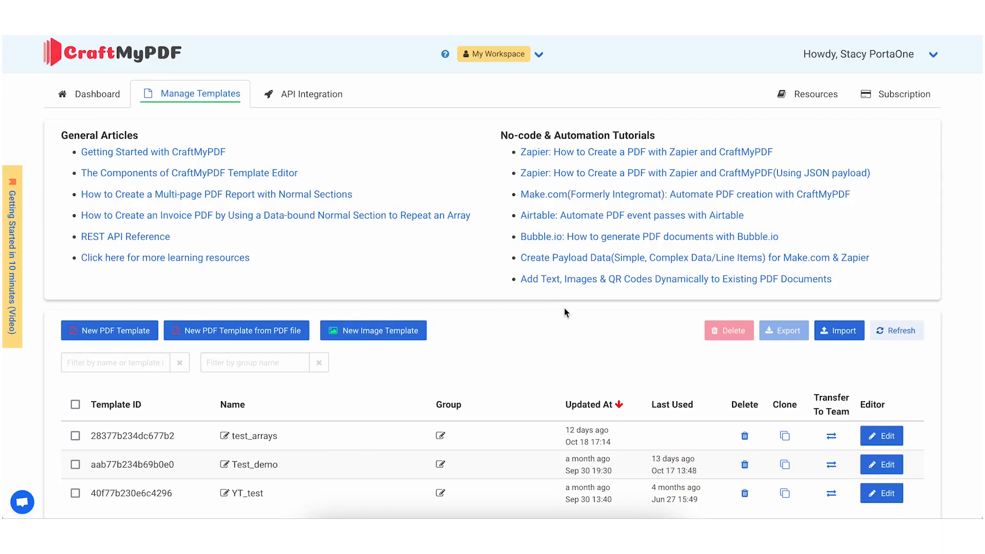
Switch to CraftMyPDF, open the YT_test template for editing, and replace its sample JSON with the copied function output, validated and formatted
left_click(892, 496)
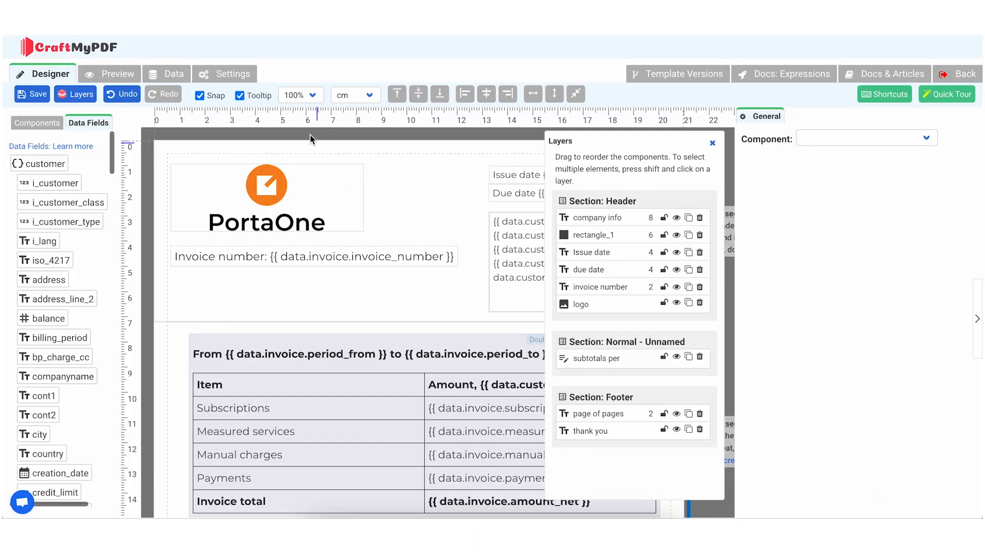
left_click(178, 78)
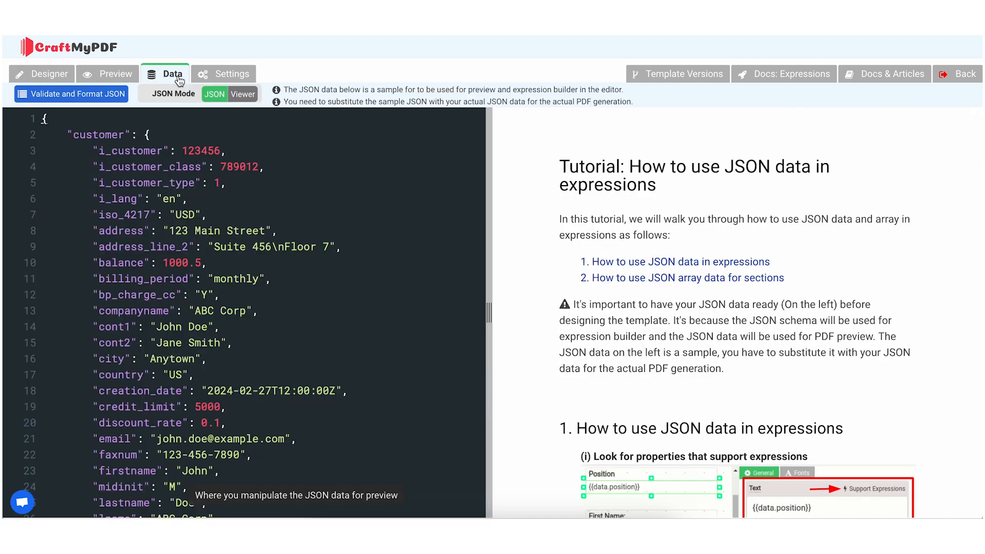
left_click(161, 214)
key("super+a")
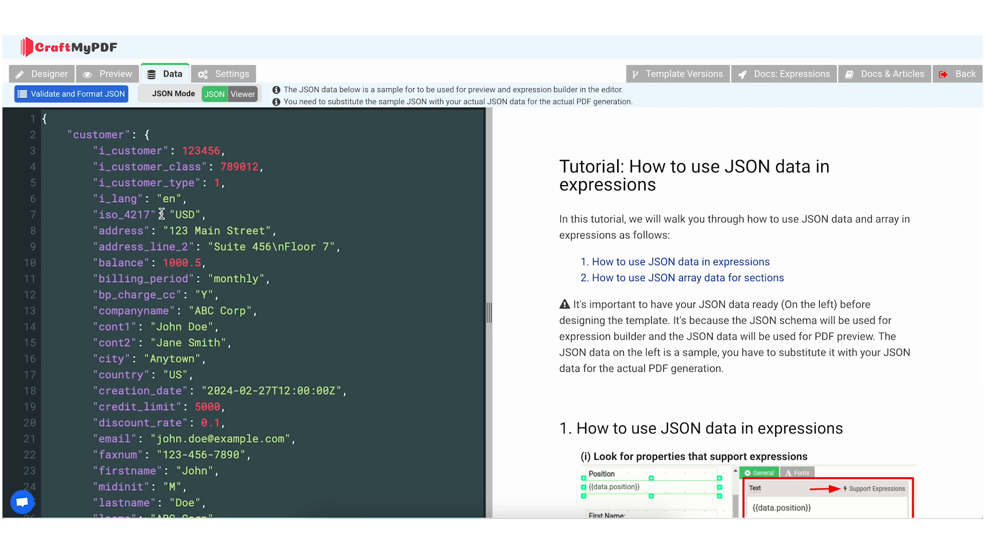
key("BackSpace")
key("ctrl+v")
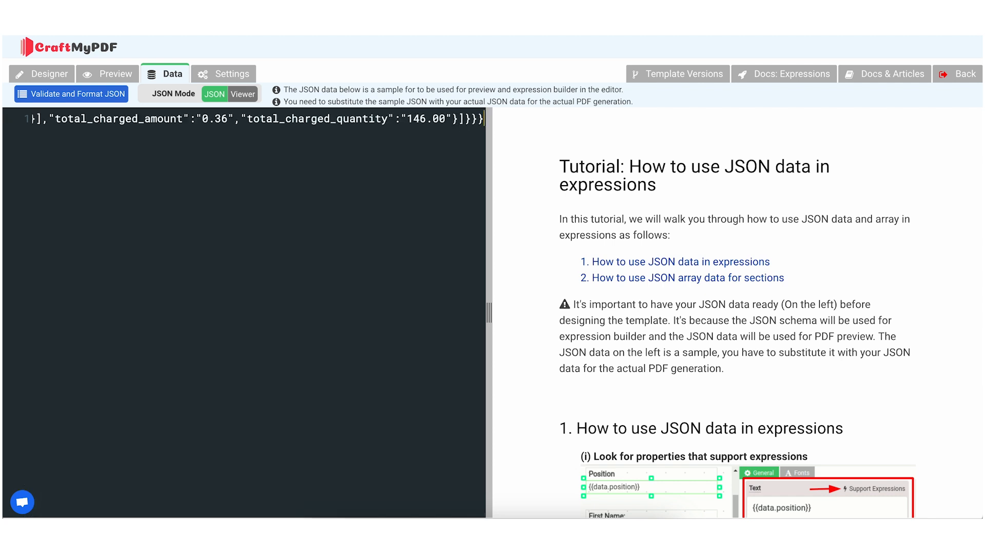
left_click(94, 93)
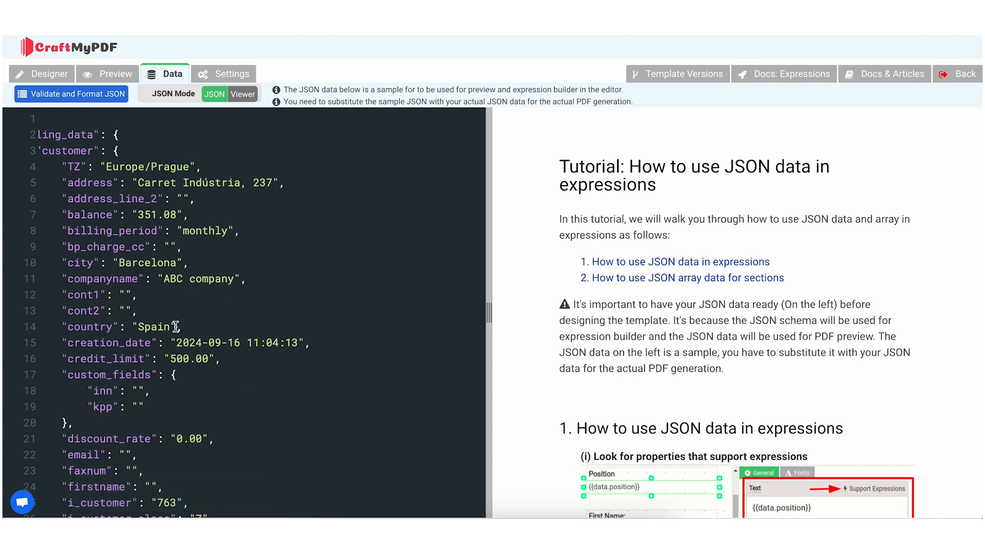
Remove the outer "billing_data" wrapper and its closing brace from the JSON data, and reformat it
scroll(85, 187, "left", 3)
left_click(187, 135)
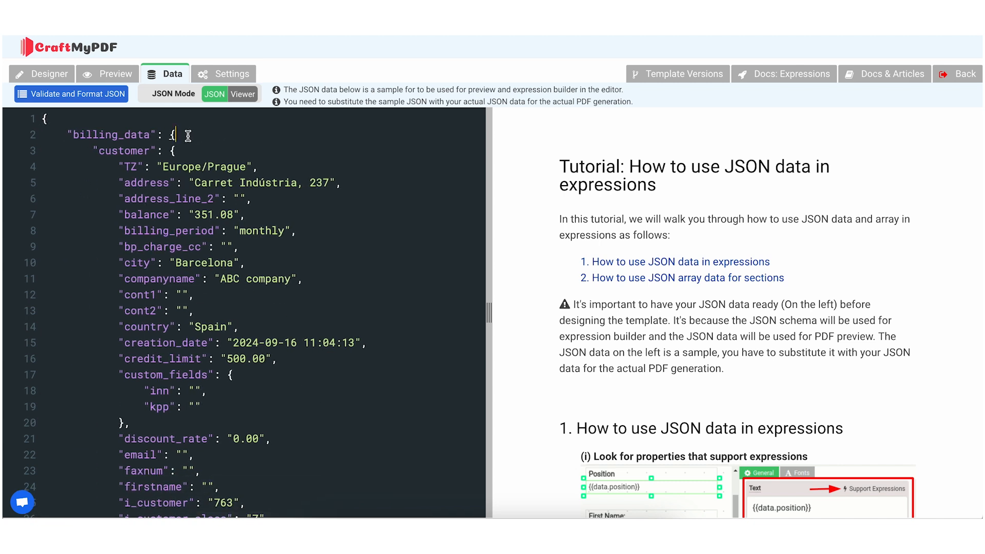
left_click_drag(188, 136, 49, 134)
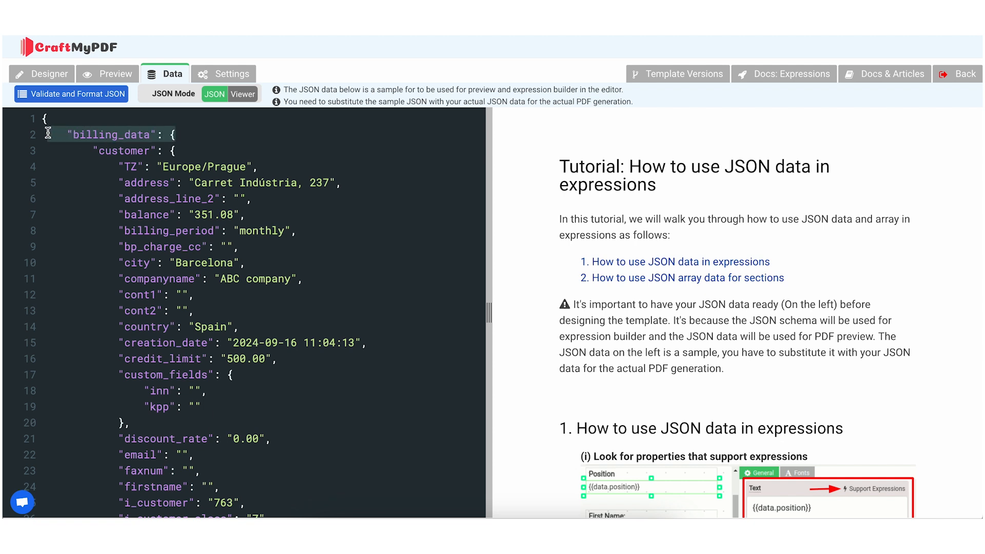
key("BackSpace")
scroll(135, 268, "down", 20)
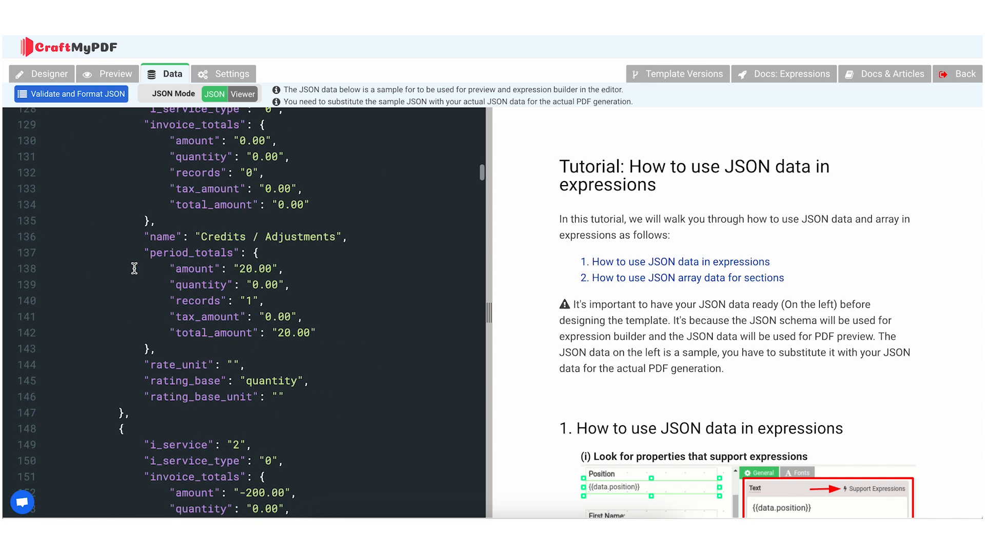
scroll(135, 268, "down", 4)
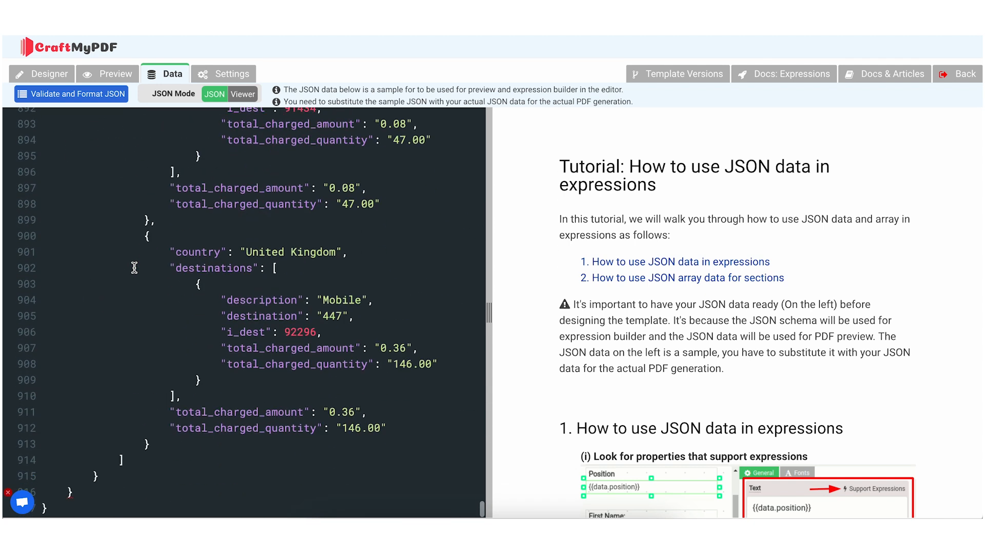
key("BackSpace")
left_click(113, 96)
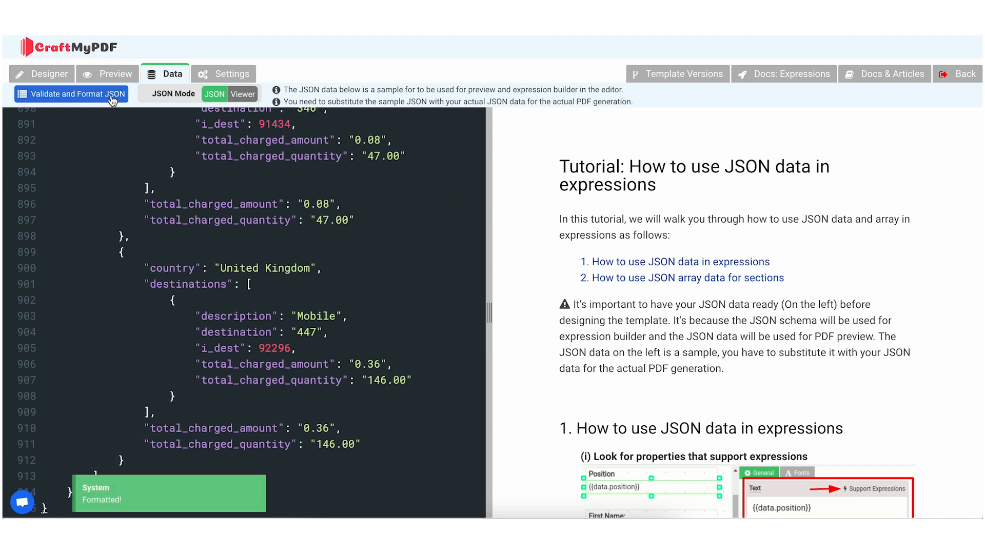
Examine the JSON structure in viewer mode, expanding service_verbose_info and collapsing its subscriptions, voice_calls and payments entries, and return to the designer
left_click(246, 94)
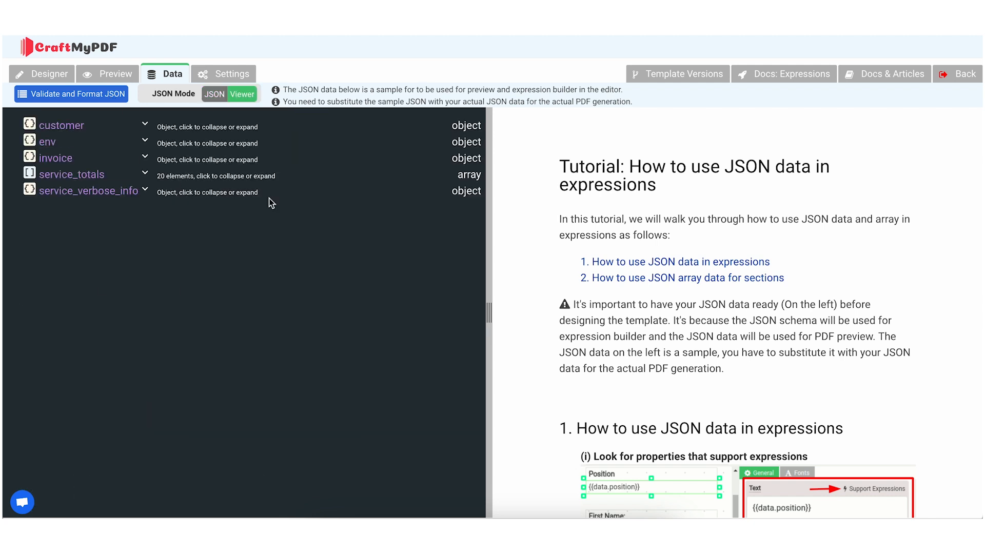
left_click(122, 190)
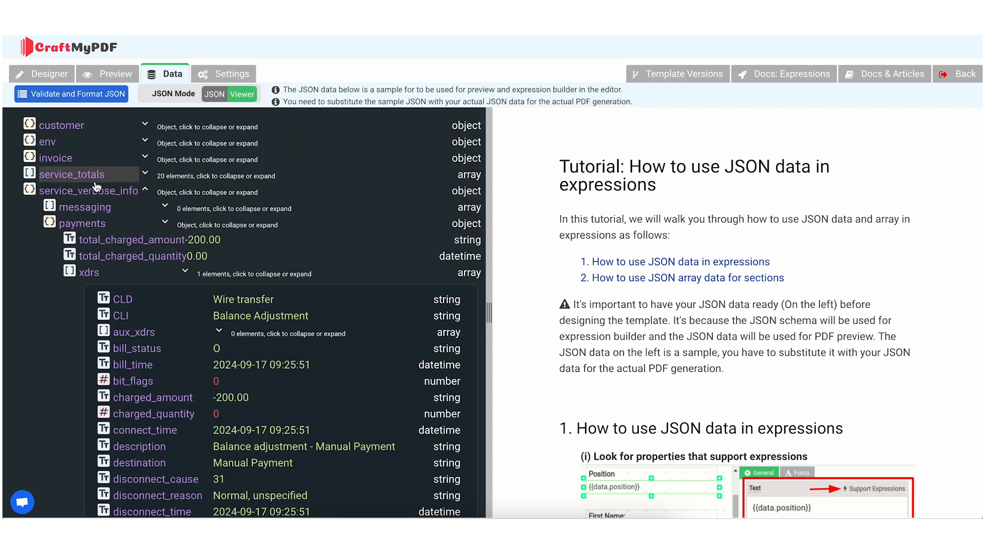
left_click(185, 271)
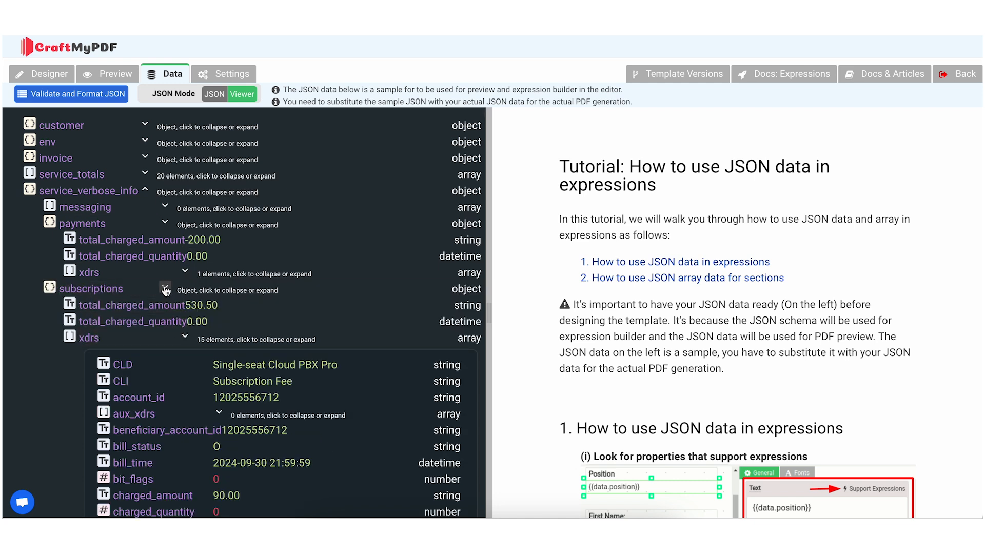
left_click(165, 289)
left_click(165, 305)
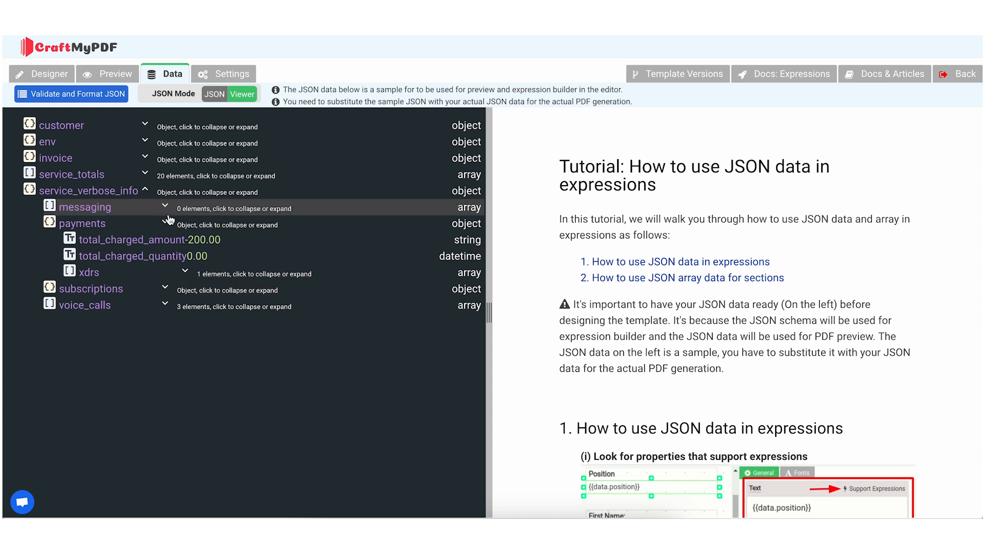
left_click(192, 226)
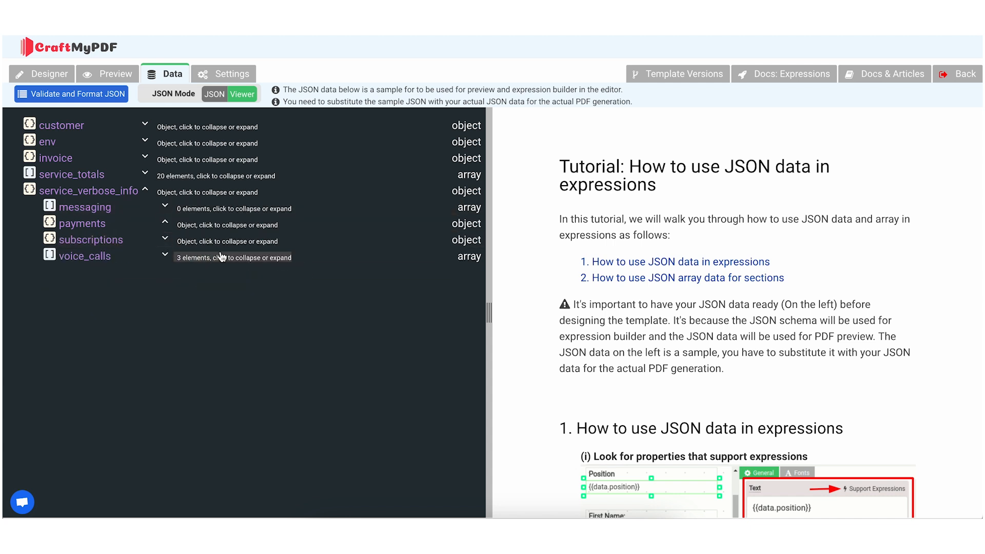
left_click(67, 76)
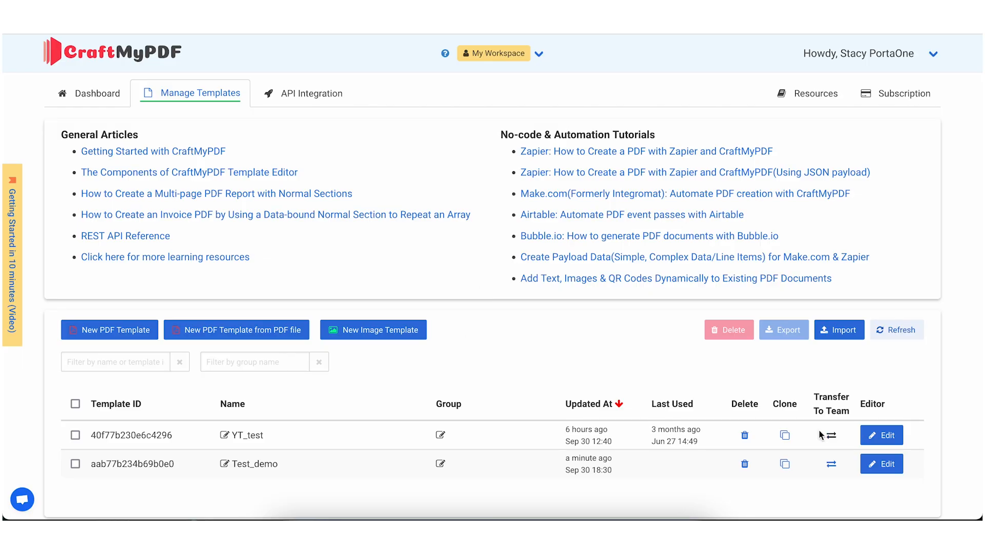
Clone the YT_test template and rename the copy as test_arrays
left_click(786, 436)
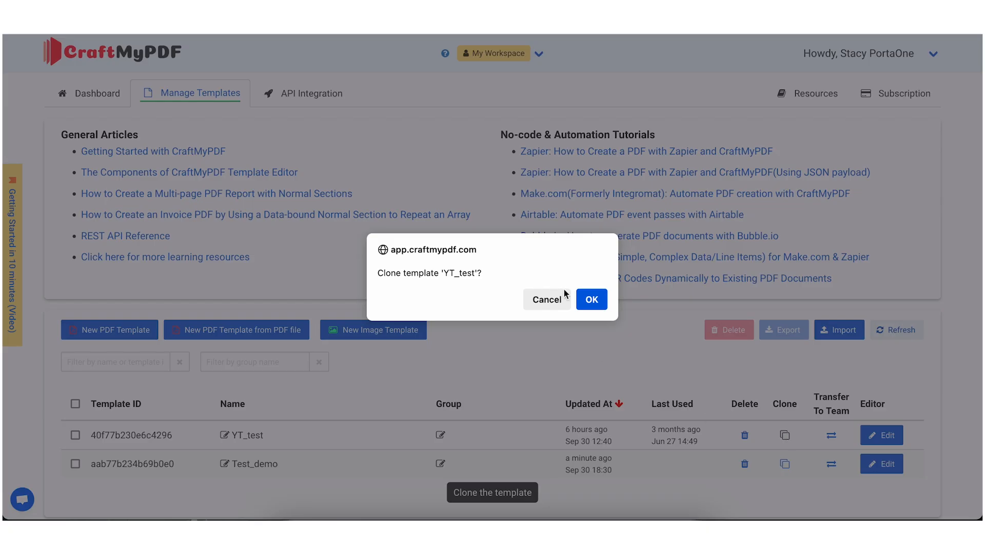
left_click(585, 300)
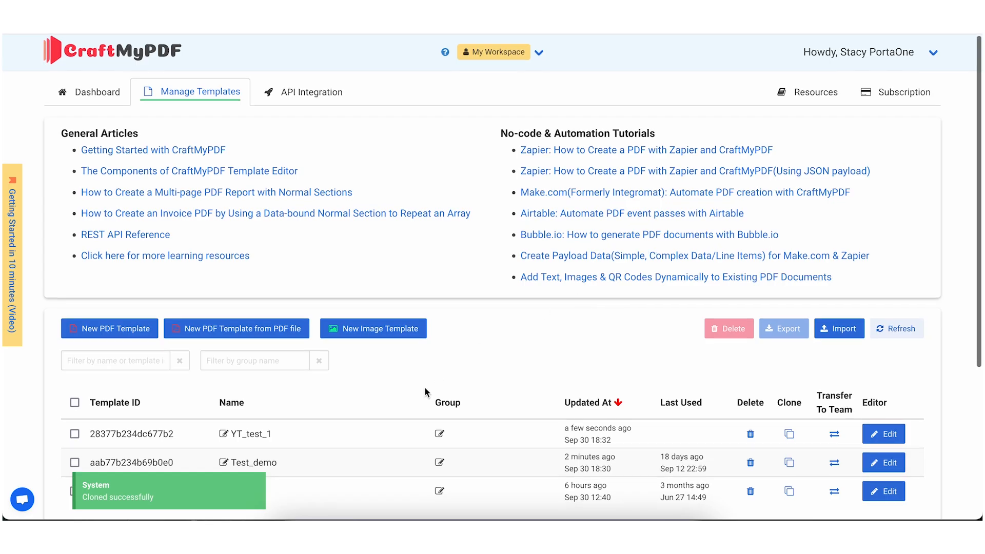
scroll(425, 392, "down", 2)
left_click(261, 354)
key("ctrl+a")
key("BackSpace")
type("test_arrays")
left_click(453, 355)
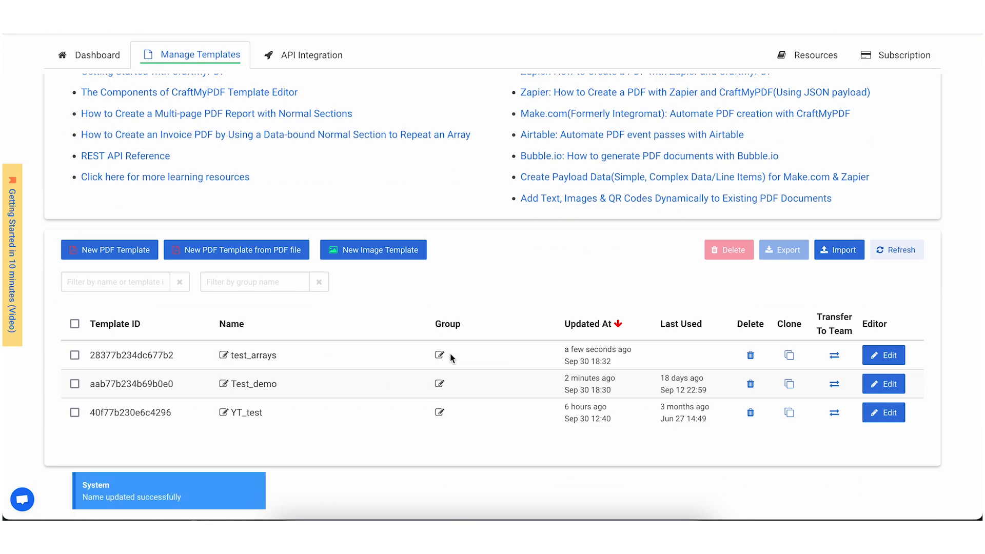
Open the test_arrays template for editing and delete the "subtotals per" component from its normal section
left_click(877, 360)
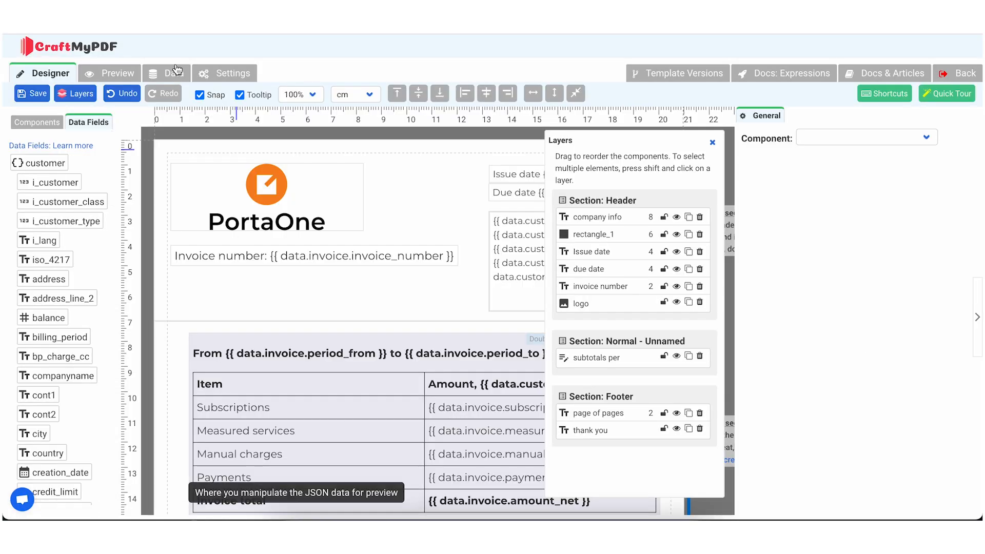
left_click(173, 73)
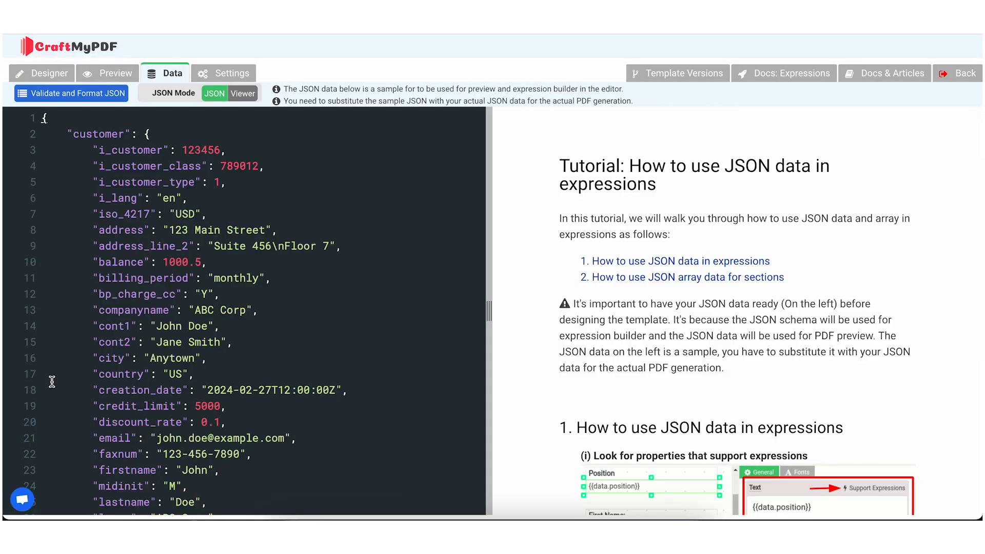
left_click(51, 78)
left_click(76, 94)
left_click(77, 95)
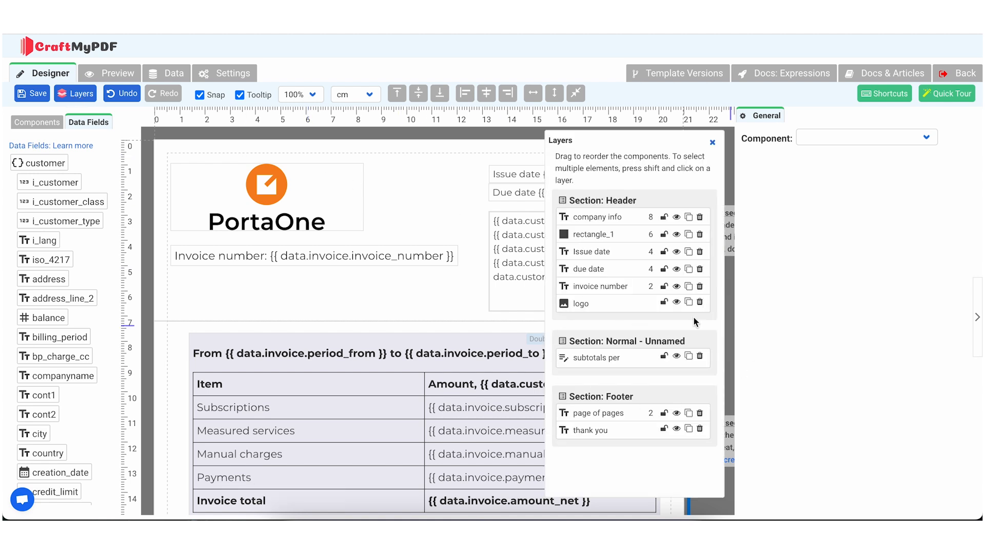
left_click(701, 357)
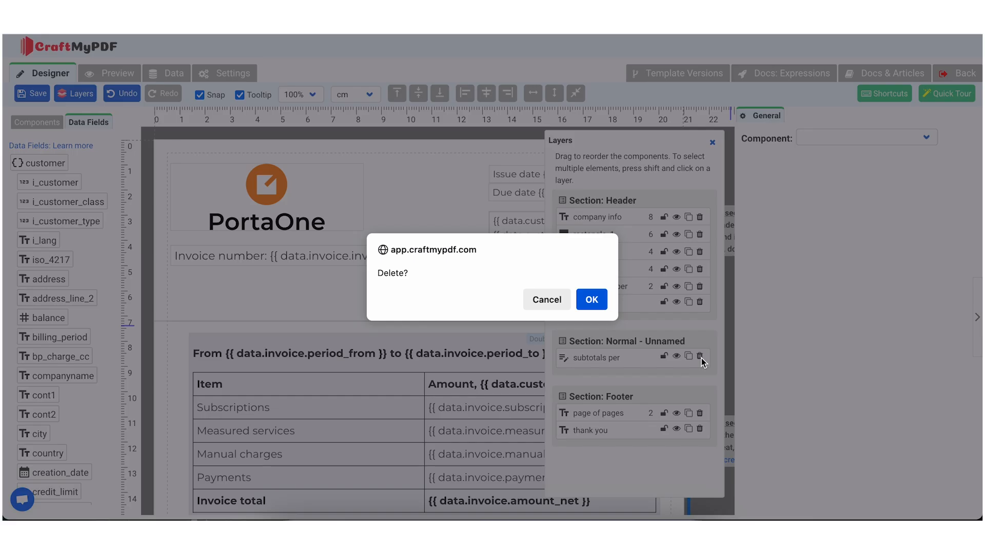
left_click(590, 299)
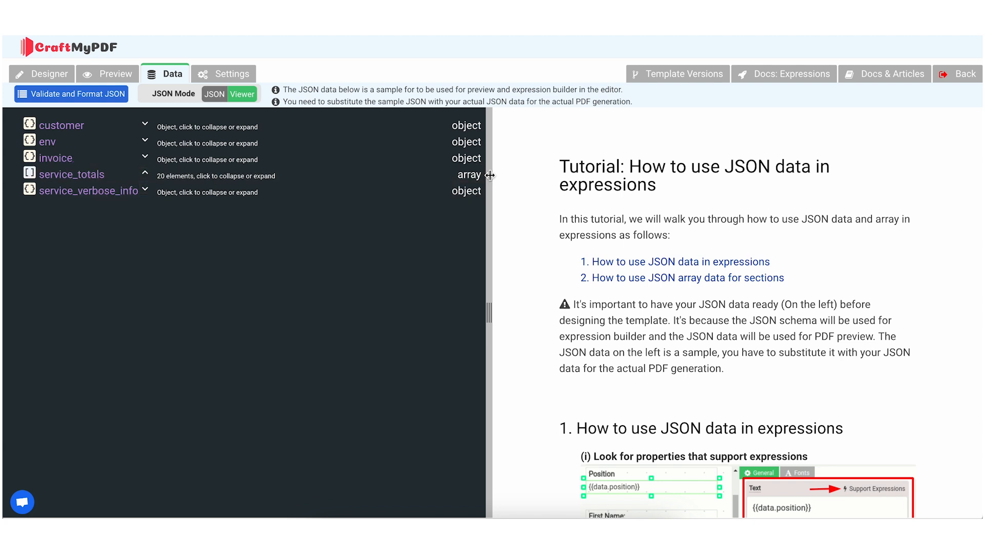
After checking the service_totals array in the JSON data, add a simple table to the normal section and widen it to 756 px
left_click(145, 175)
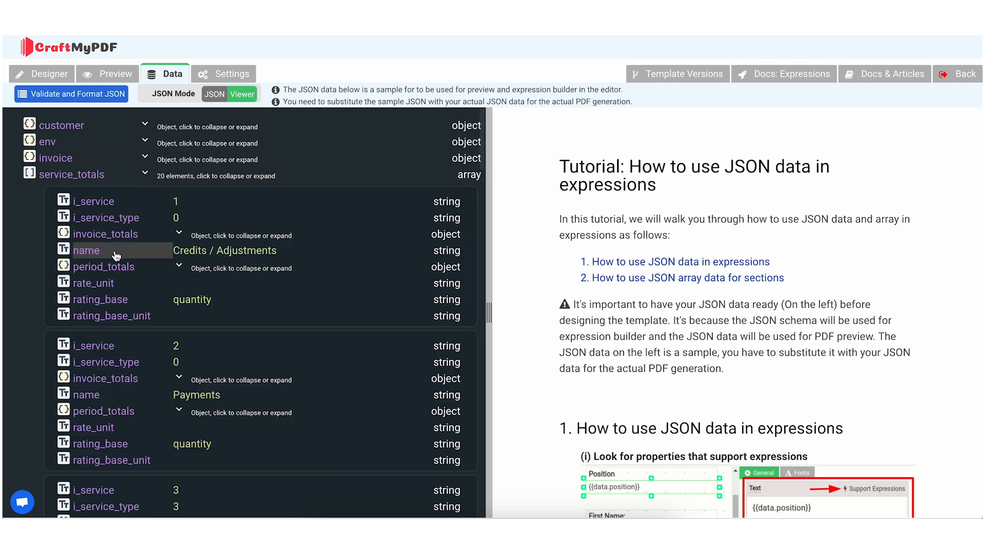
left_click(125, 240)
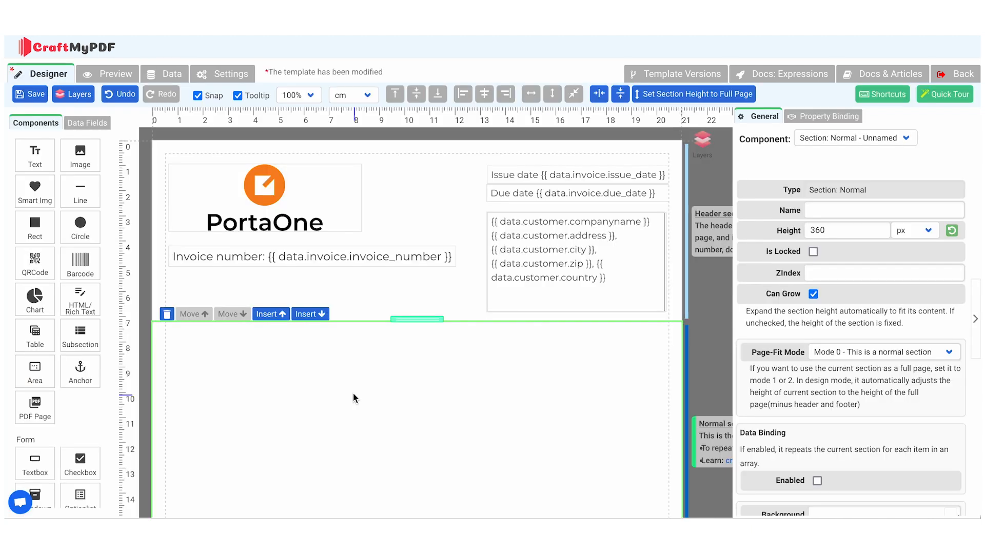
left_click_drag(35, 333, 191, 354)
left_click_drag(366, 400, 344, 381)
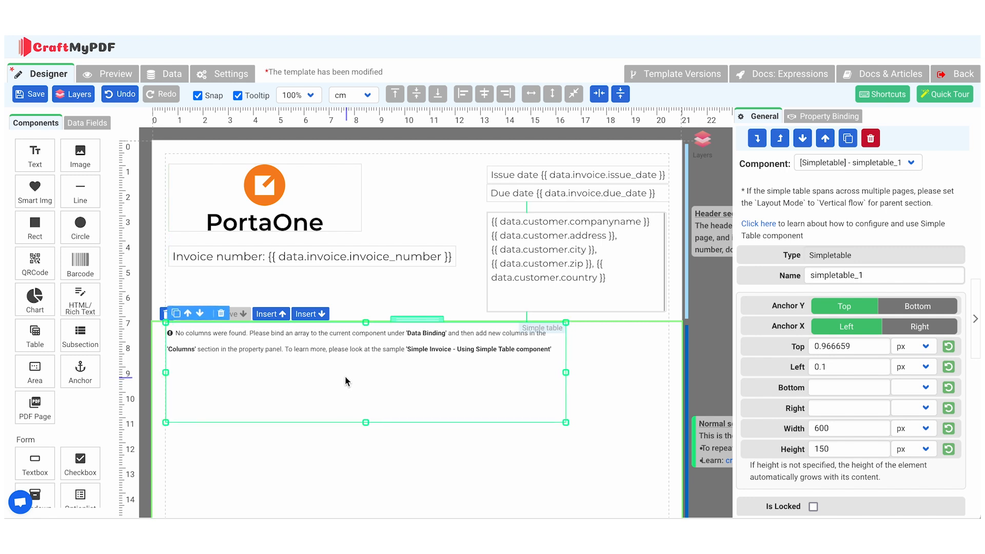
left_click_drag(566, 372, 696, 363)
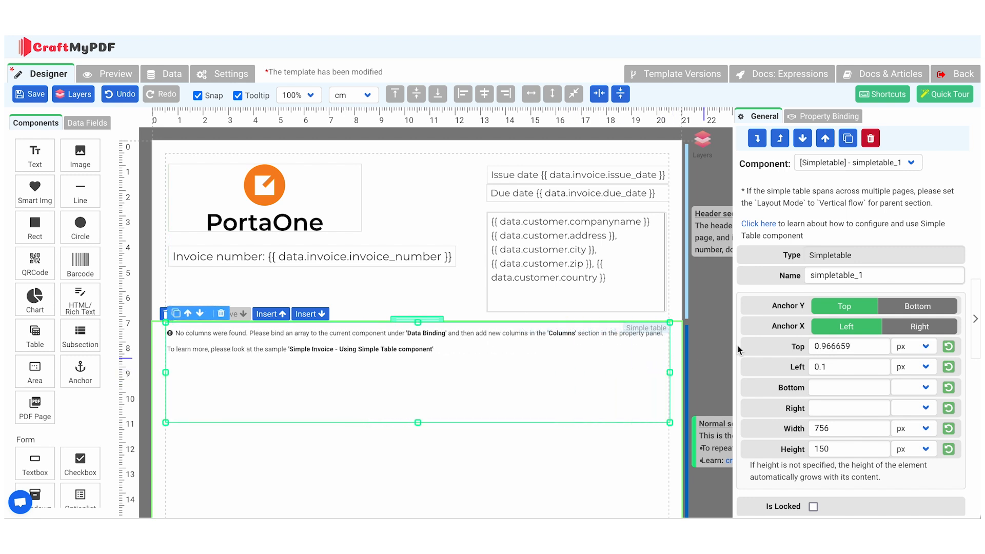
Rename the simple table component as test_table
left_click(872, 273)
double_click(872, 272)
type("test_table")
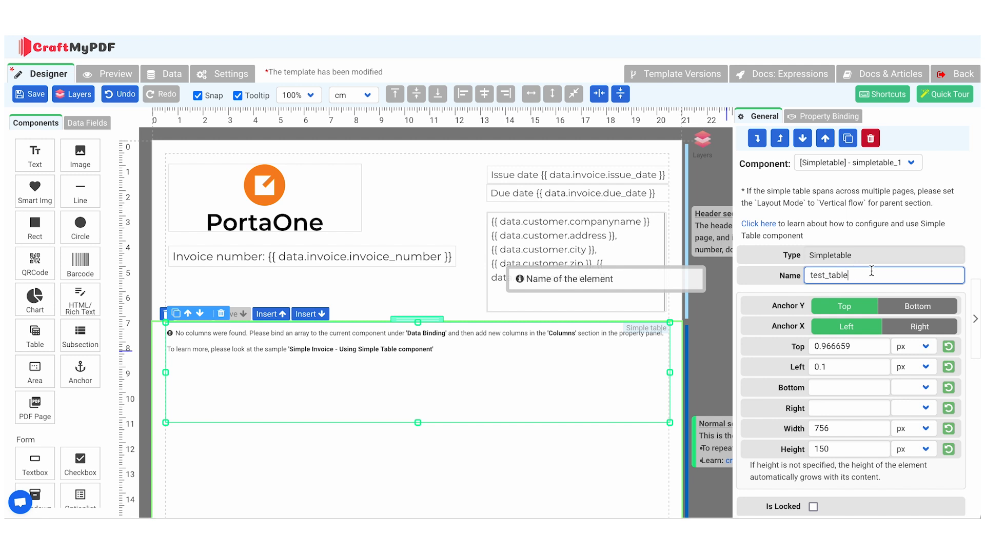
left_click(904, 291)
Bind the test_table data source to the service_totals array with the expression {{ data.service_totals }}
scroll(904, 291, "down", 8)
left_click(907, 331)
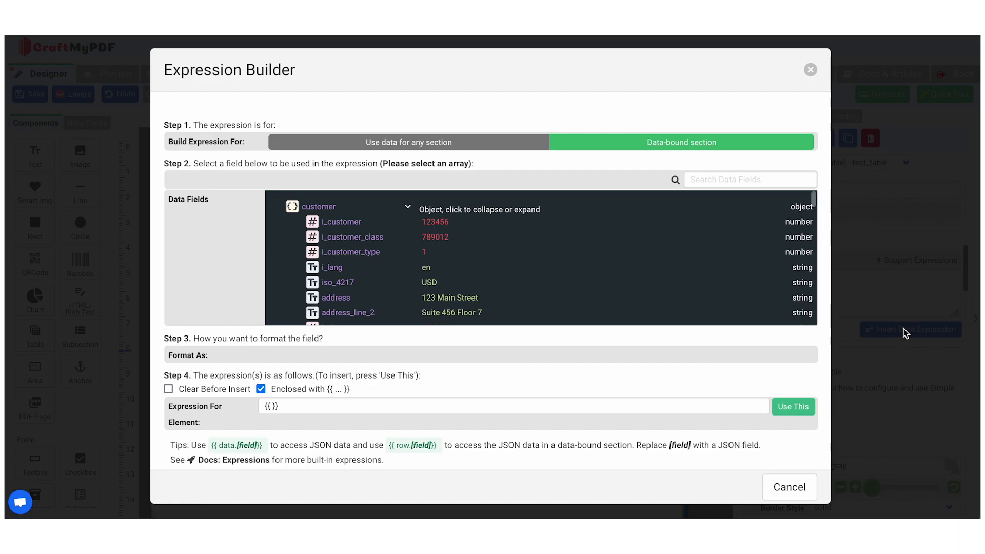
left_click(409, 194)
left_click(409, 226)
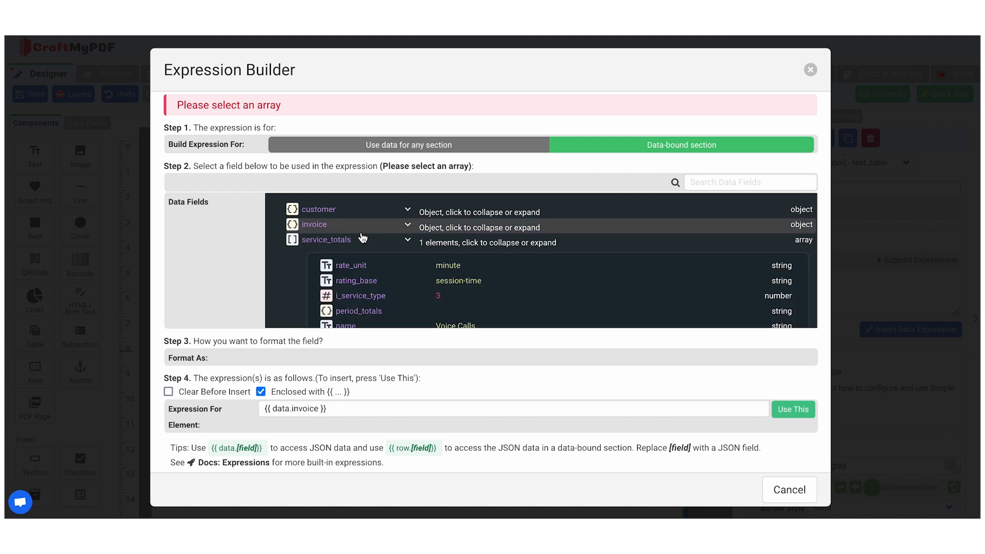
left_click(367, 240)
left_click(801, 410)
Add a first column to the table with the header "Service Name" and a width of 50%
left_click(801, 418)
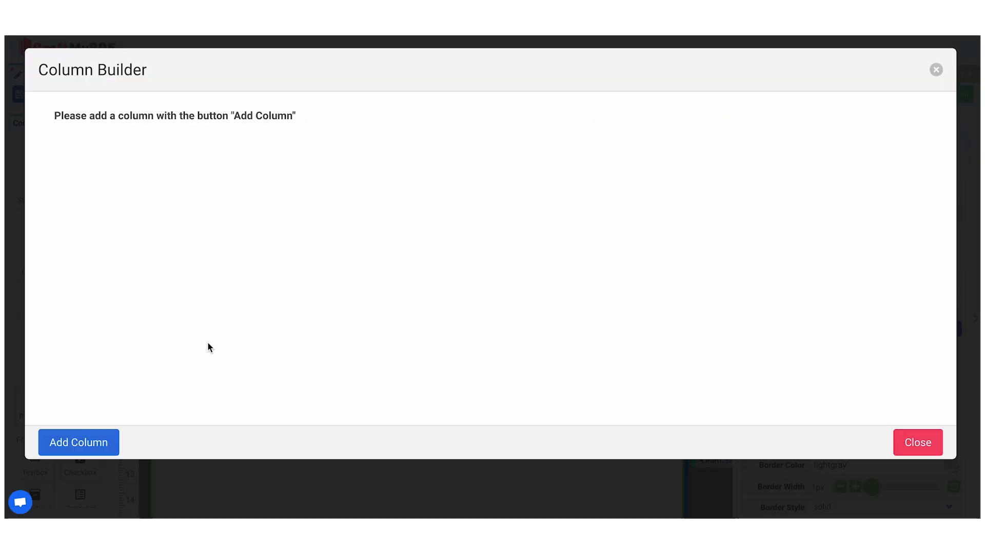
left_click(80, 442)
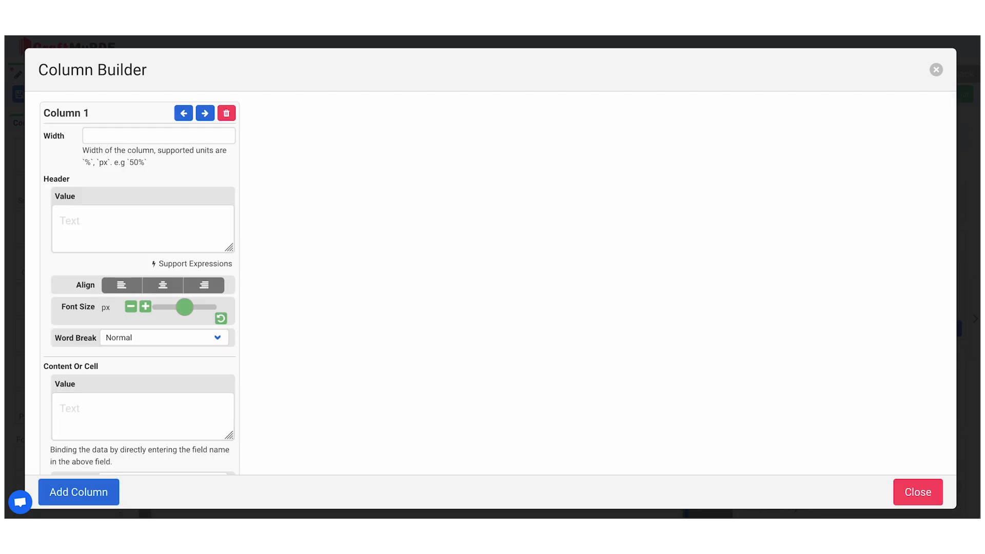
left_click(104, 231)
type("Service Name")
key("Return")
left_click(130, 139)
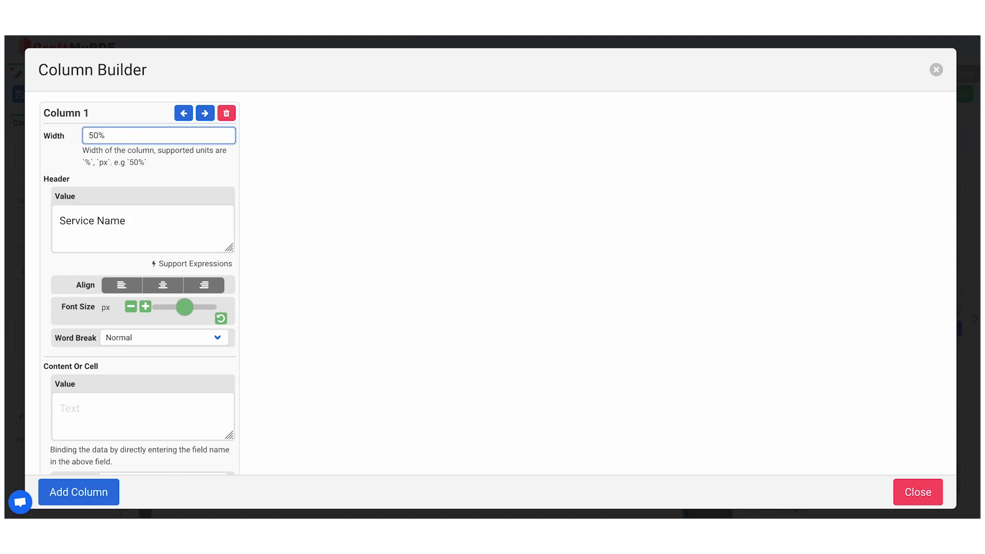
Set the first column's cell value type to Expression and its value to {{row.name}}
scroll(119, 383, "down", 3)
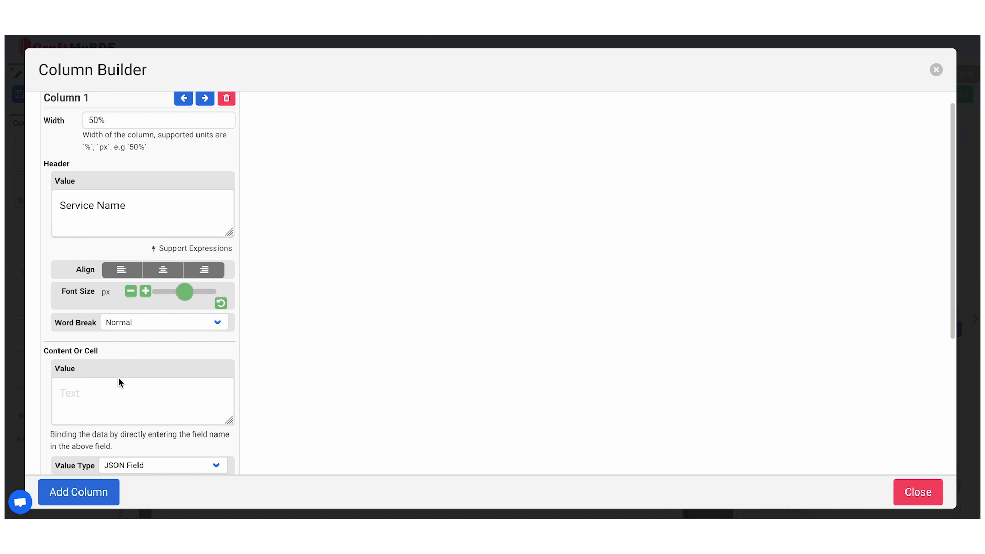
left_click(135, 390)
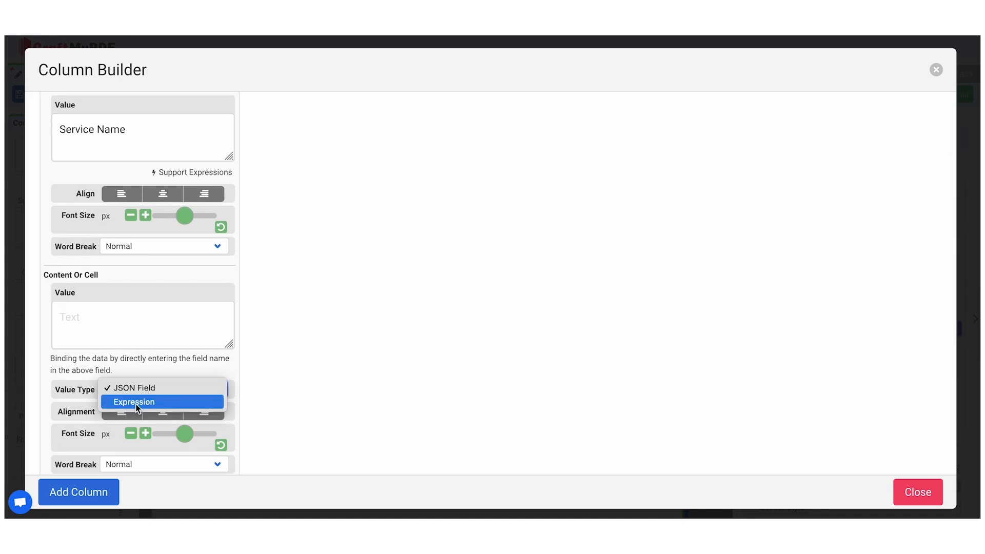
left_click(134, 402)
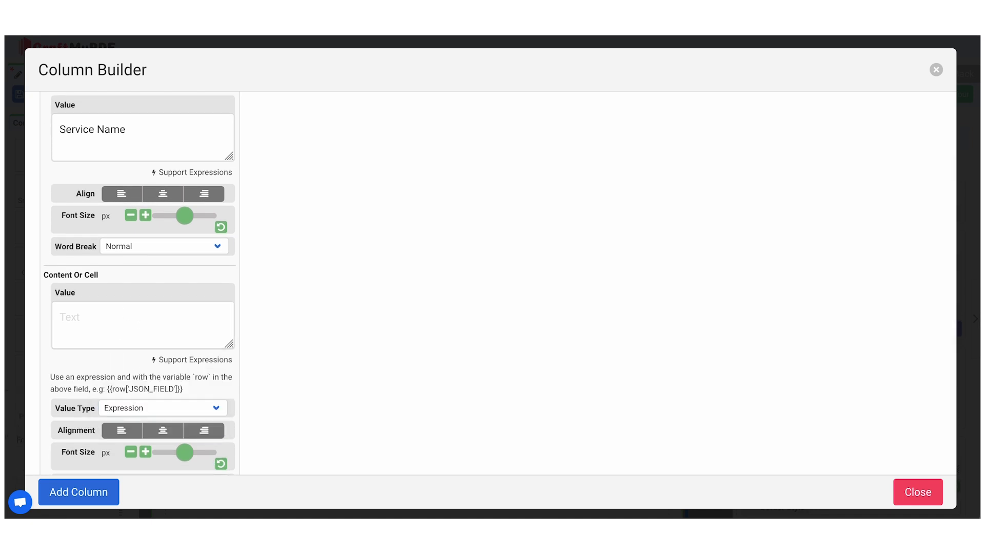
left_click(88, 313)
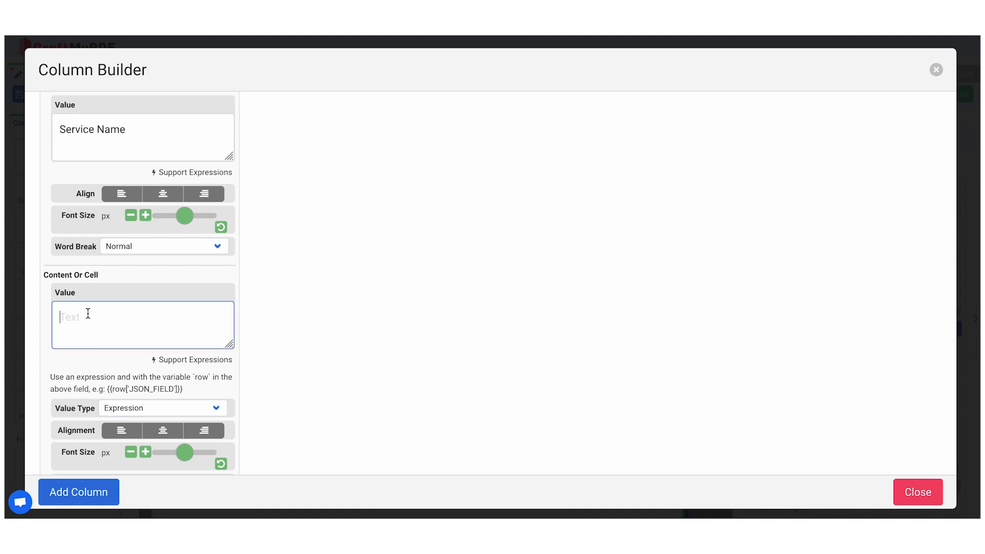
type("{{row.name}}")
scroll(88, 313, "up", 3)
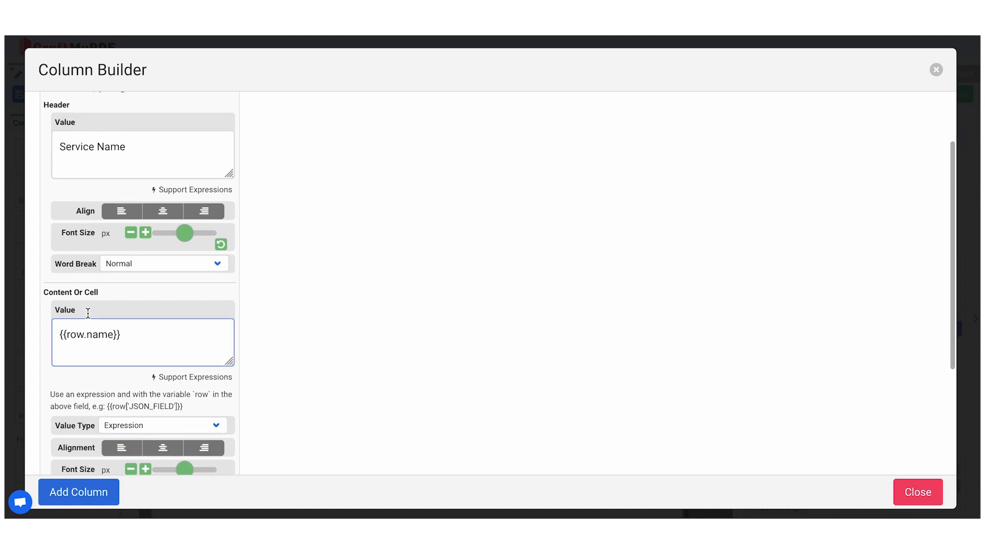
Add a second column with the header "Subtotals per Service" and a width of 50%
left_click(74, 493)
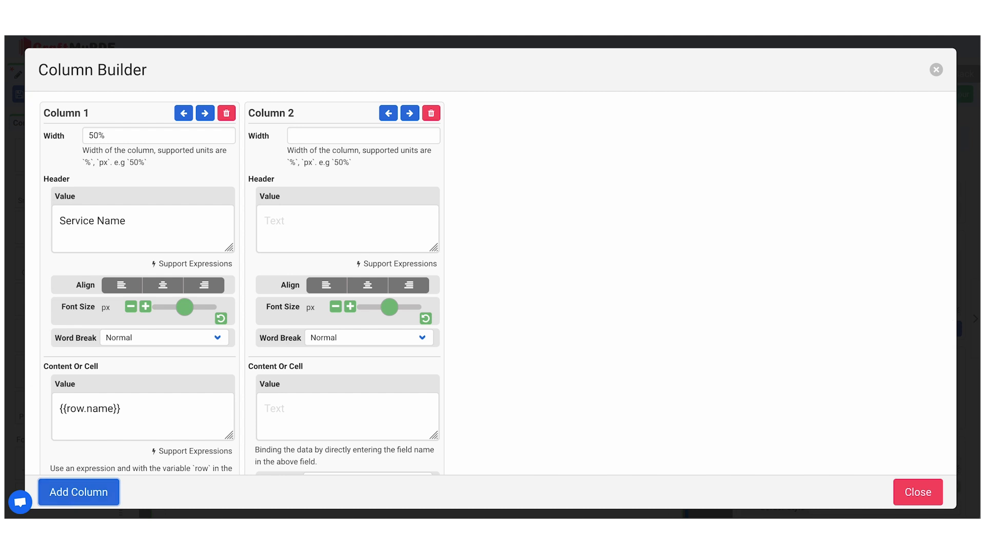
left_click(364, 135)
left_click(281, 234)
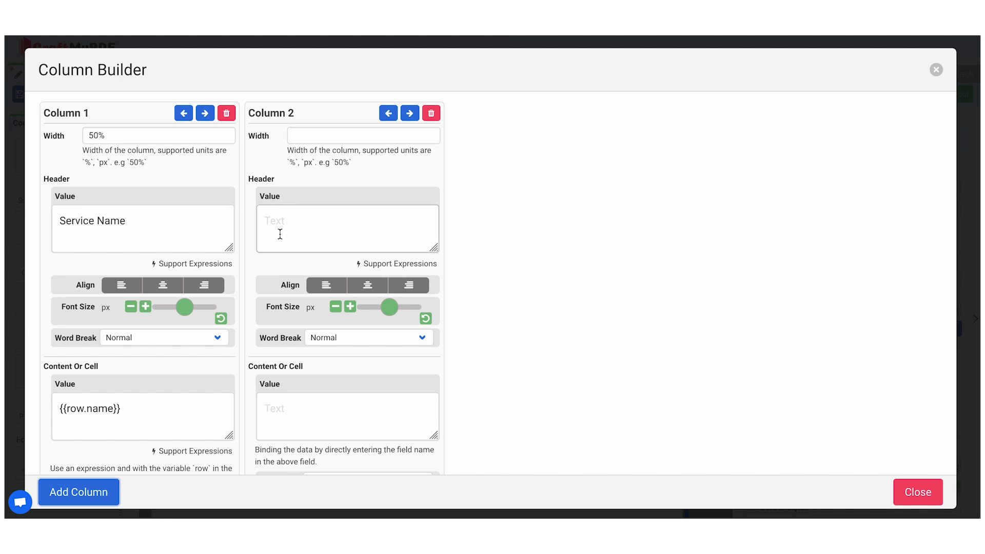
left_click(282, 233)
type("Subtotals per Service")
left_click(317, 136)
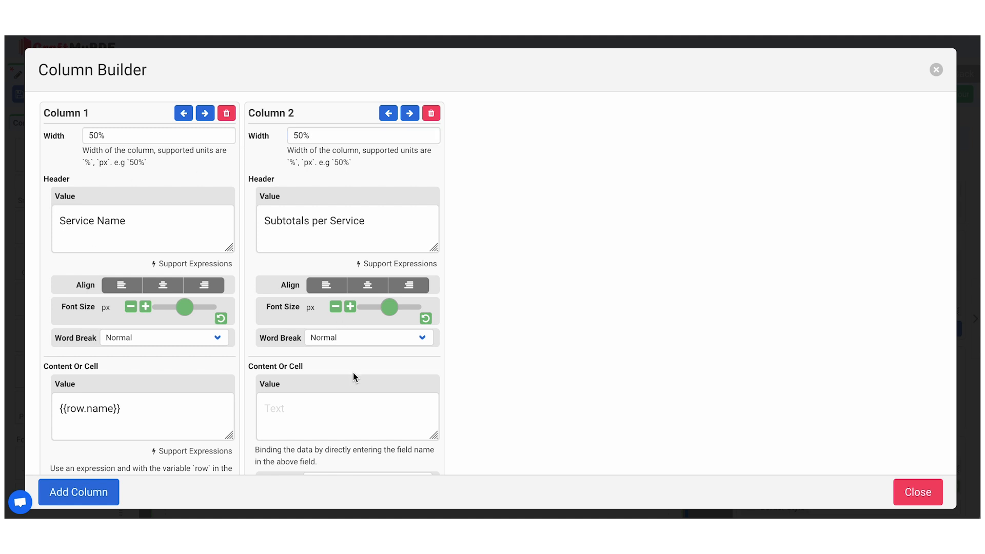
Set the second column's cell value type to Expression and its value to {{row.invoice_totals.total_amount}}
scroll(353, 373, "down", 2)
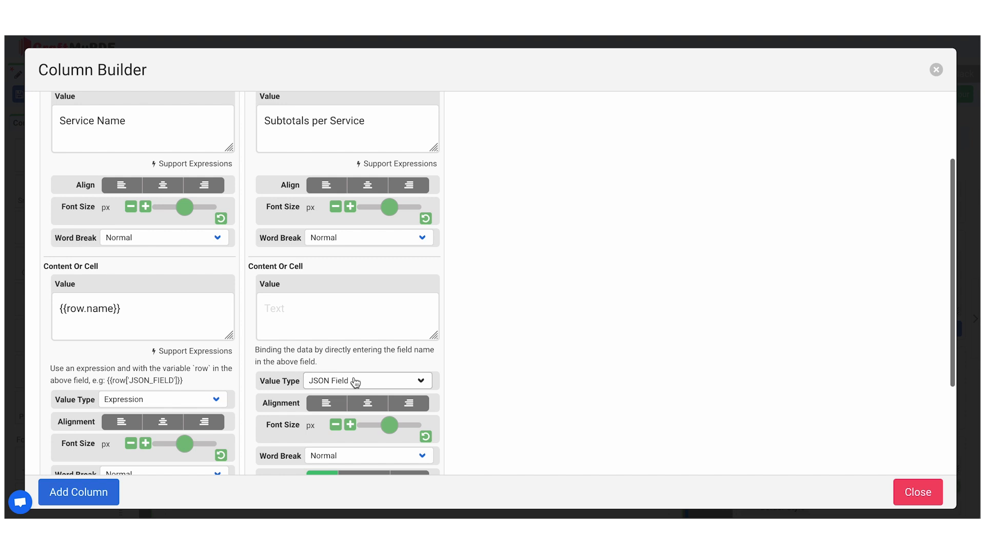
left_click(356, 382)
left_click(350, 393)
left_click(315, 318)
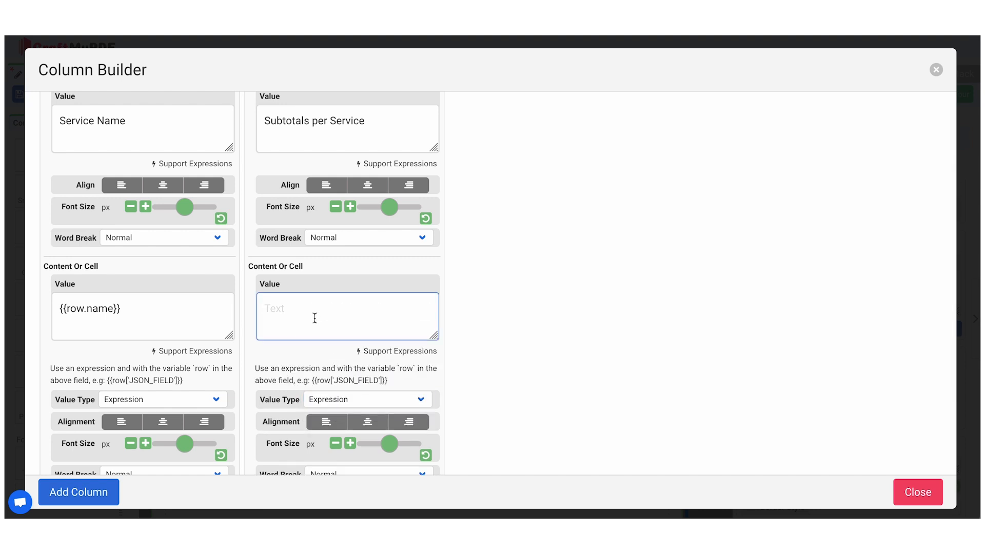
type("{{row.invoice_totals.total_amount}}")
scroll(314, 318, "up", 1)
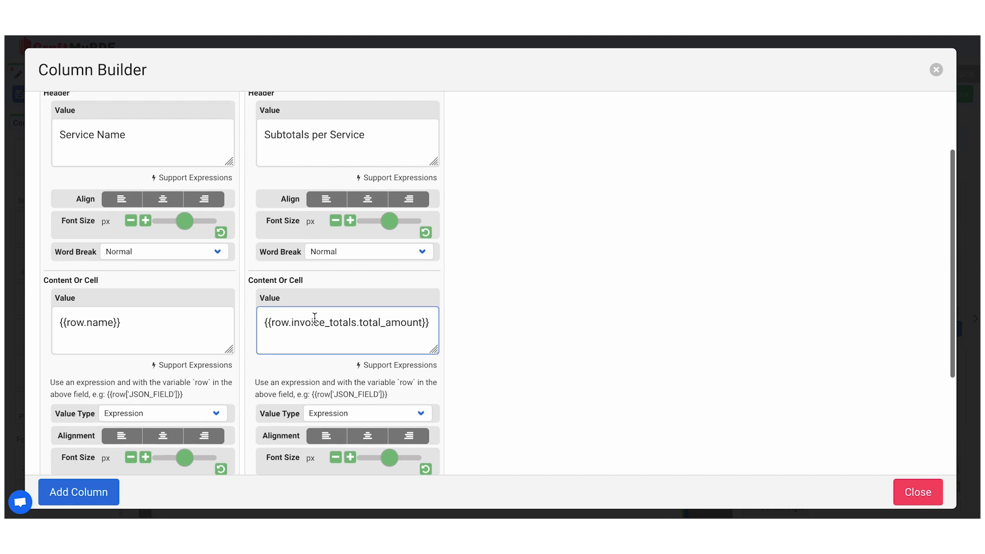
Right-align both the header and the cell content of the second column and close the column builder
scroll(314, 318, "up", 3)
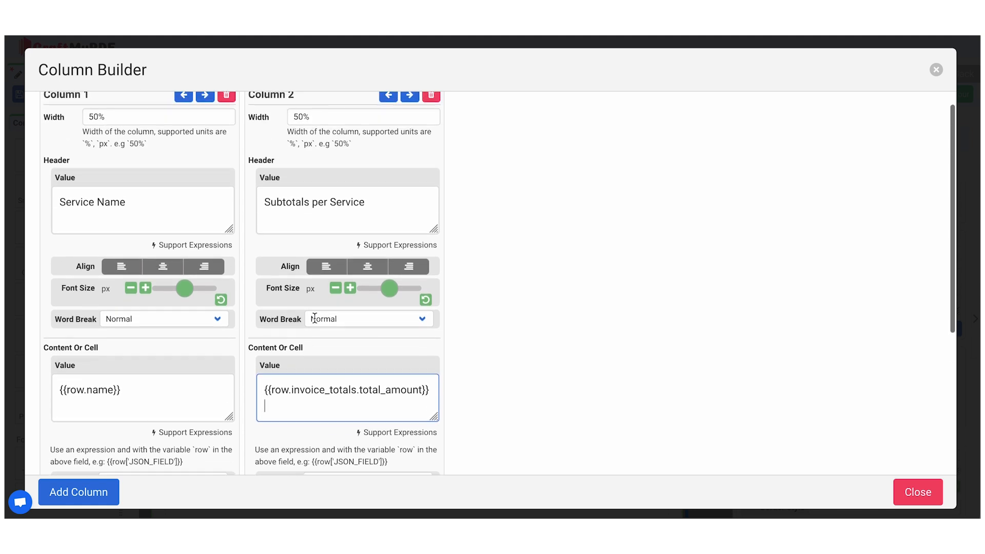
left_click(412, 271)
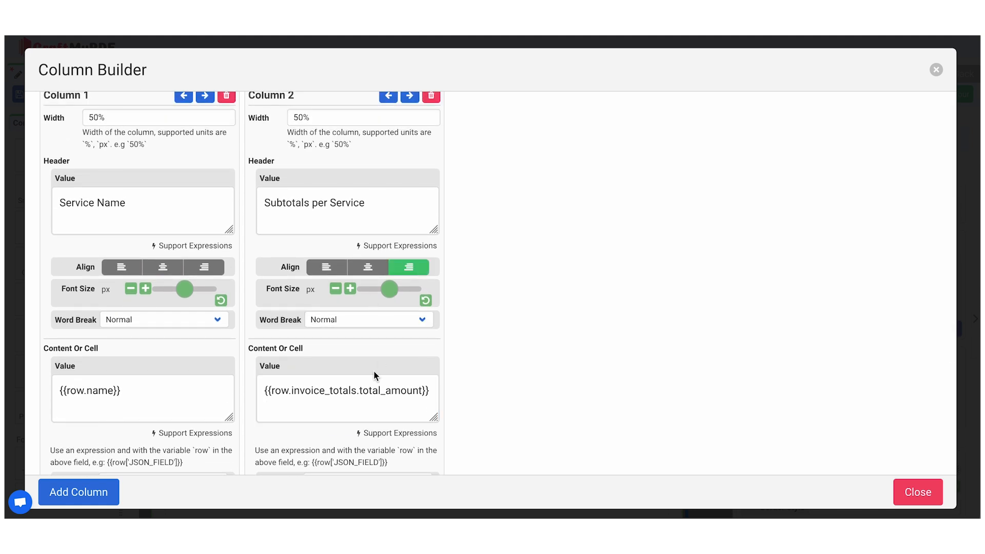
scroll(374, 371, "down", 5)
left_click(408, 394)
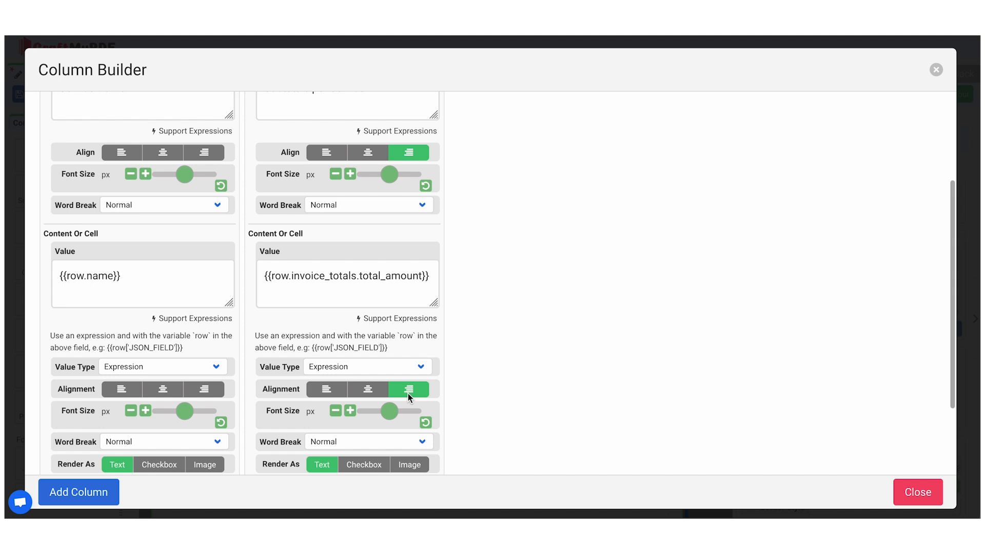
left_click(921, 496)
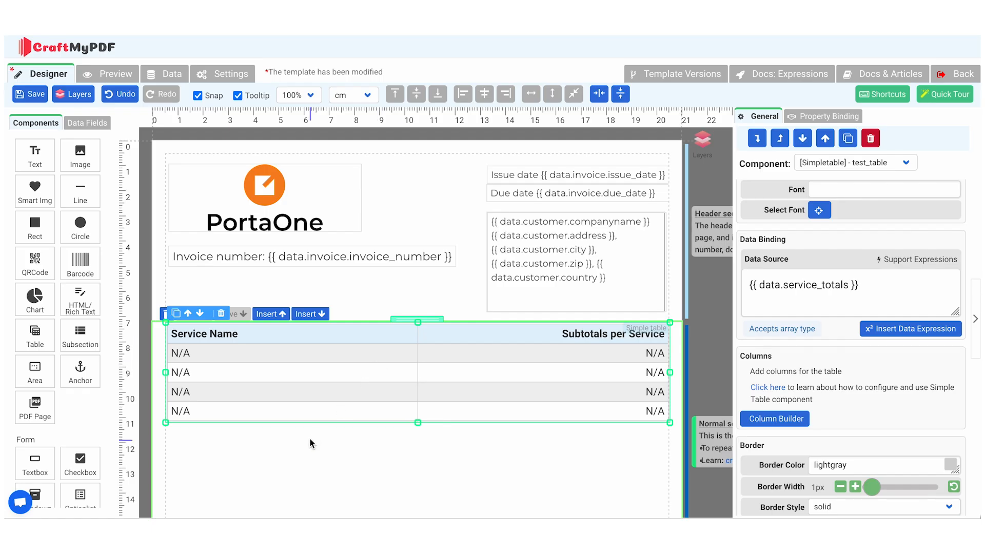
Preview the invoice table and replace the cell expression of the "Subtotals per Service" column with the copied one
left_click(124, 79)
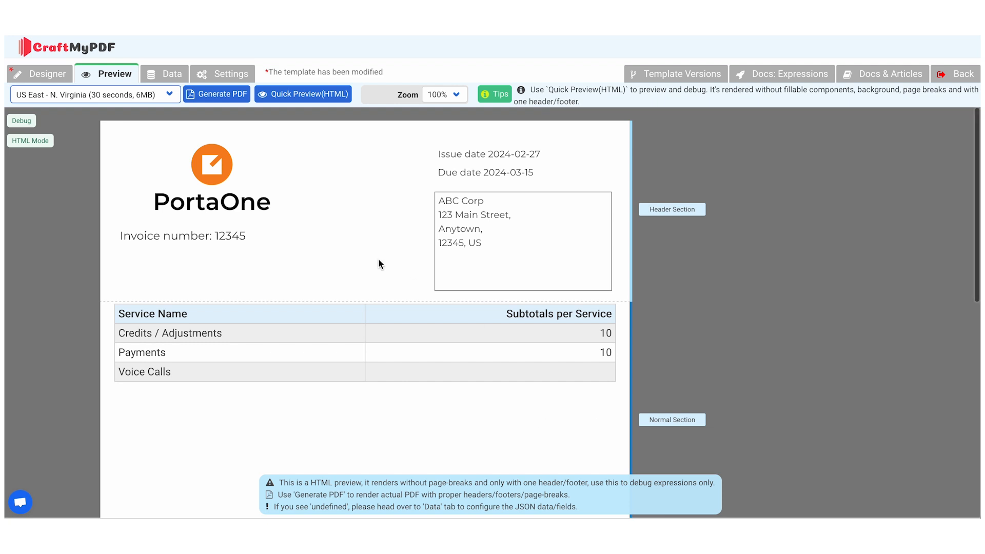
left_click(53, 79)
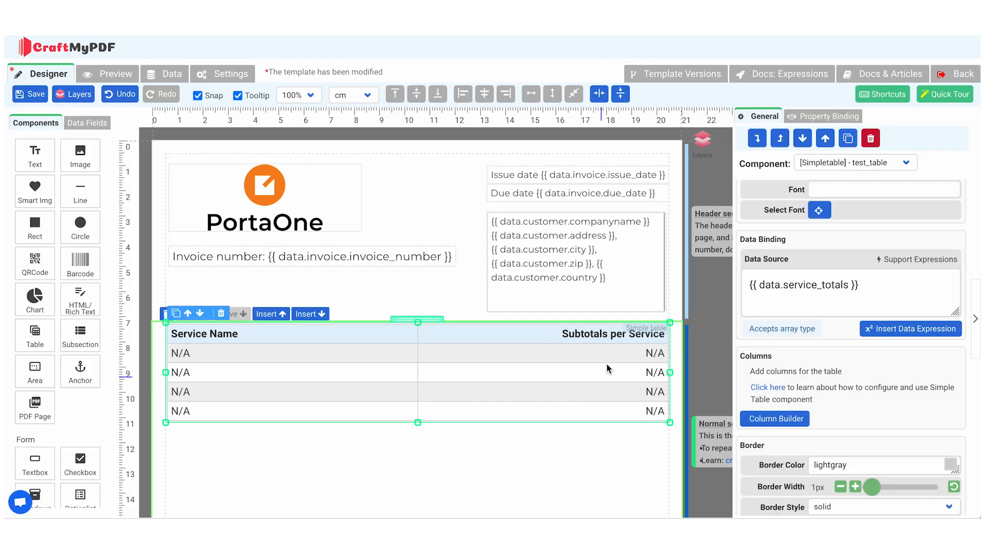
double_click(607, 337)
left_click(347, 276)
key("ctrl+a")
type("row.invoice_totals.total_amount : \"0\" }}")
left_click(918, 493)
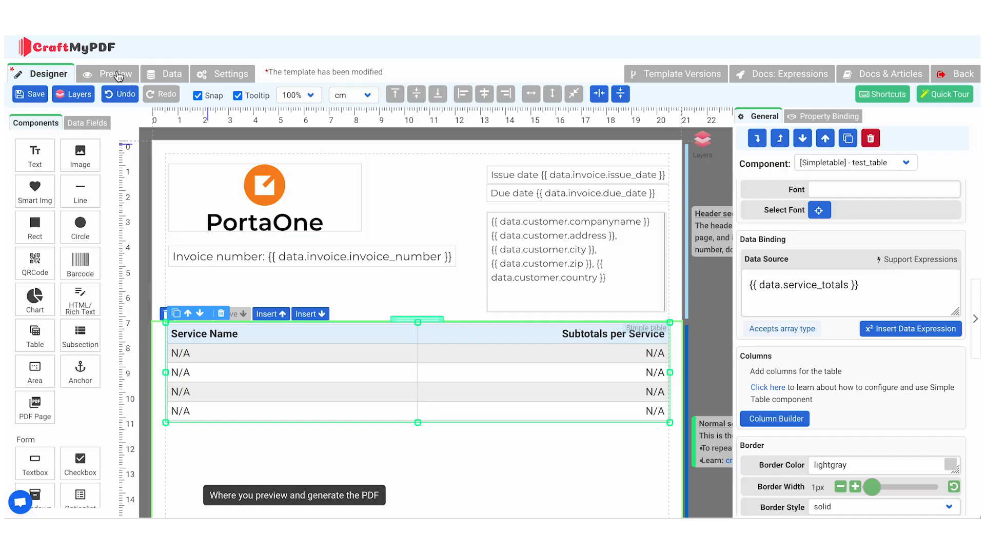
Open the YT_test template for editing and rename its normal section as Voice Calls
left_click(108, 45)
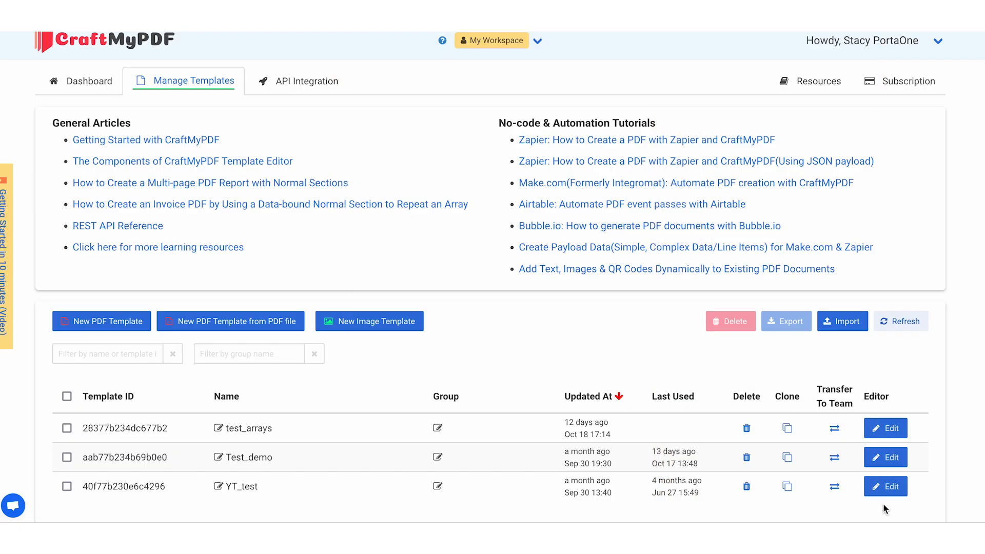
left_click(885, 487)
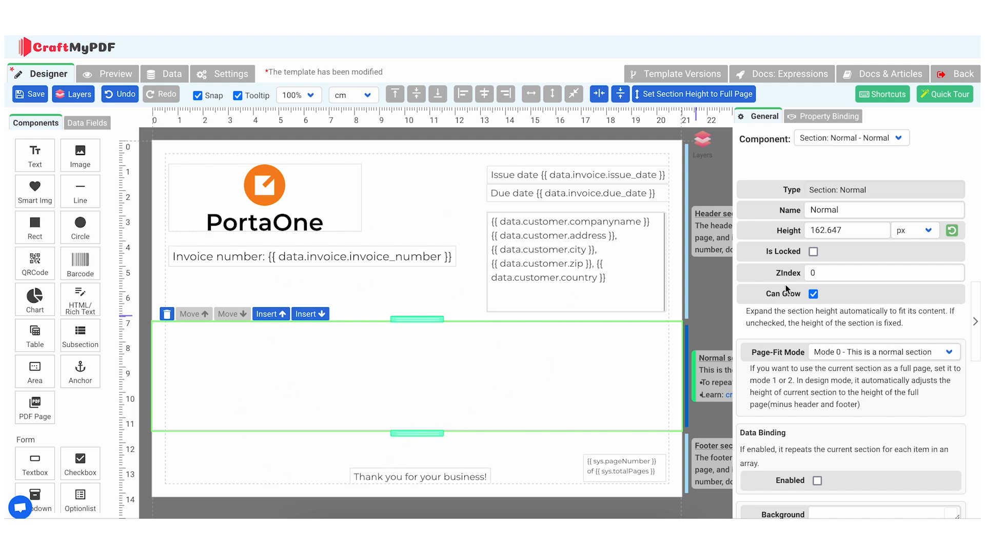
left_click(860, 206)
double_click(860, 205)
type("Voice Calls")
left_click(367, 361)
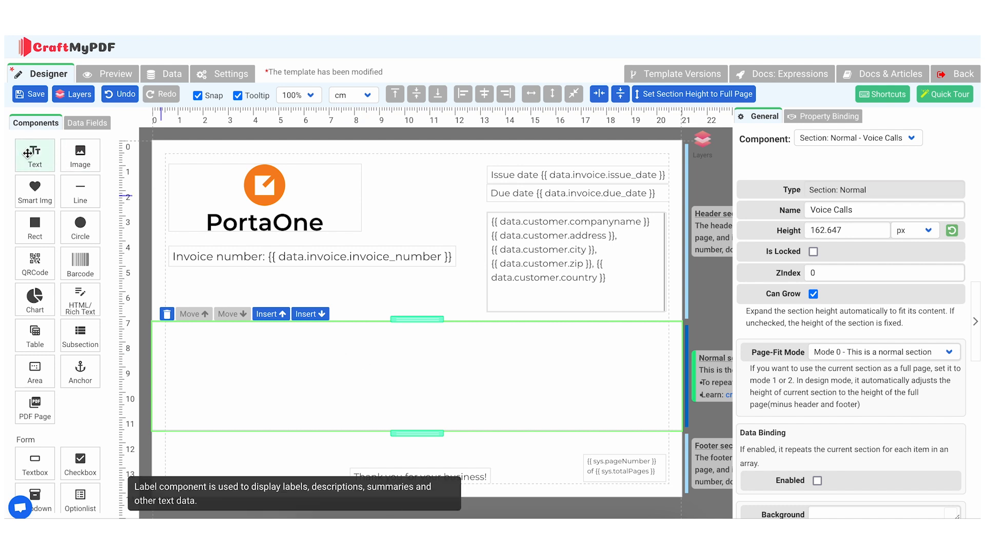
Add a text component to the Voice Calls section, using "Voice Calls" as both its name and its label text
left_click_drag(27, 153, 183, 339)
double_click(869, 209)
type("Voice Calls")
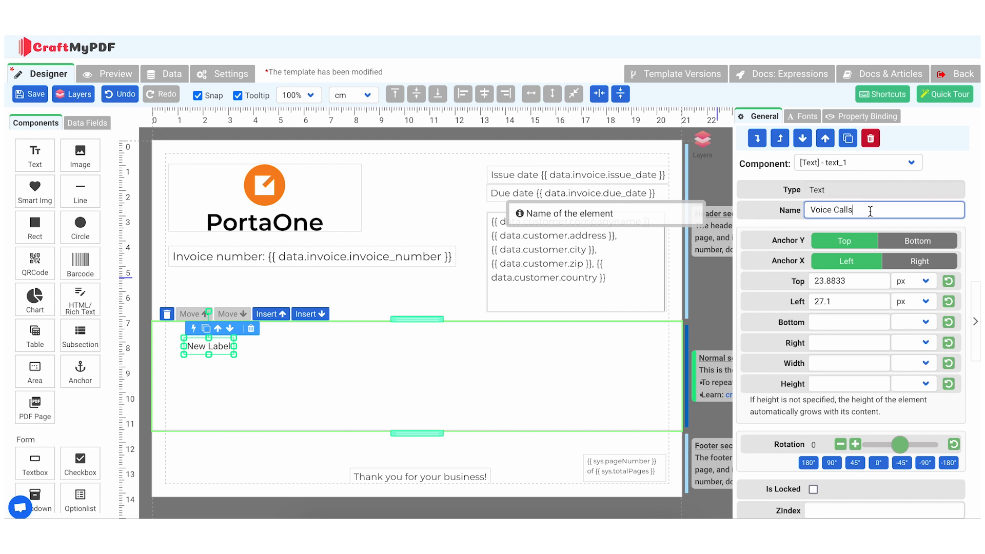
double_click(222, 349)
type("Voice Calls")
left_click(280, 367)
Move the Voice Calls label into the upper-left corner of its section, aligned with the page margin
left_click(232, 351)
left_click_drag(232, 351, 218, 336)
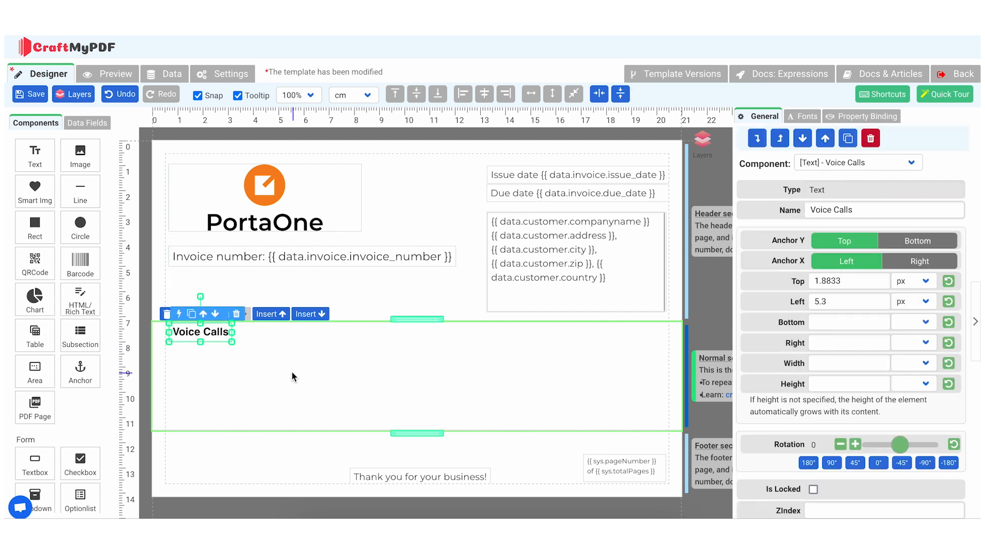
scroll(291, 371, "down", 1)
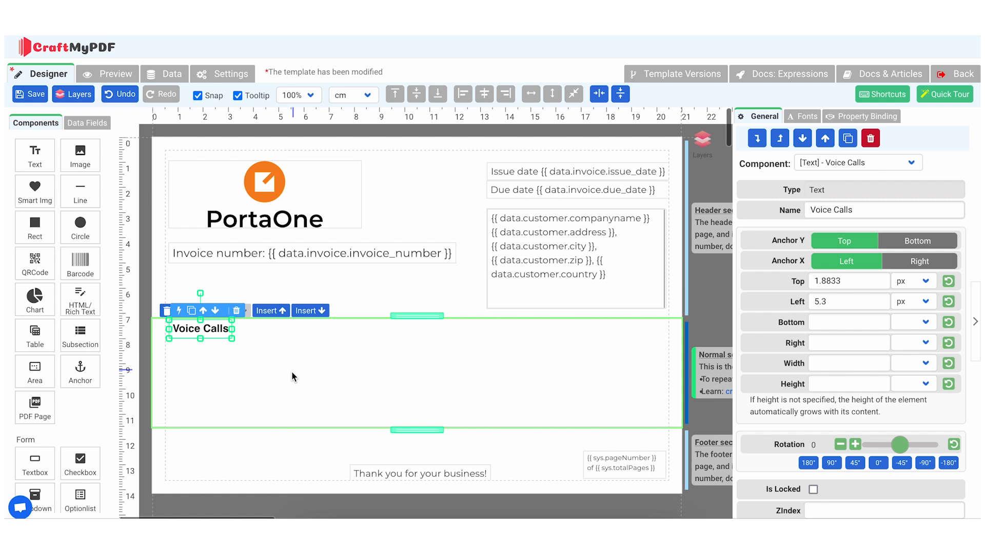
left_click(291, 373)
left_click_drag(226, 333, 225, 333)
left_click(235, 405)
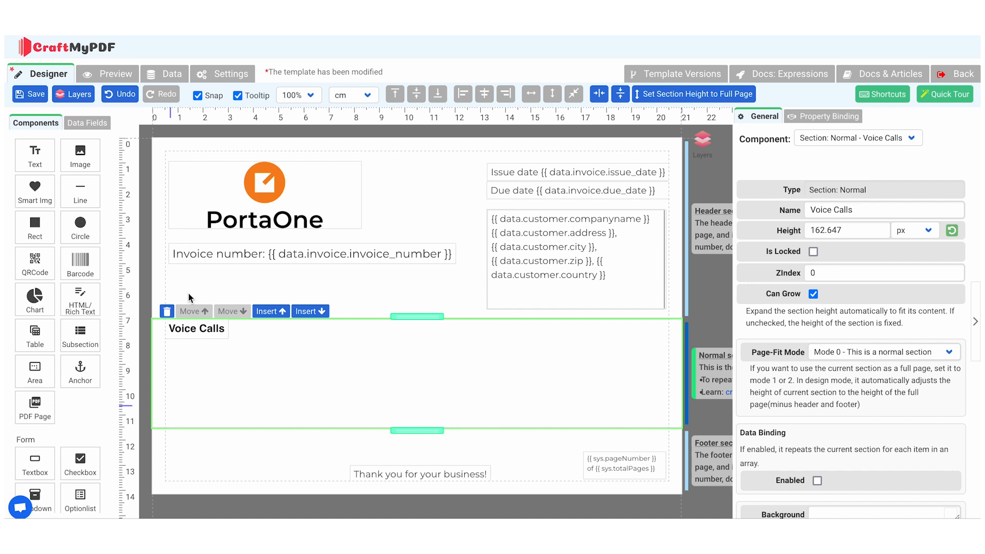
Add a simple table below the Voice Calls label and name it "Voice Calls by country"
left_click_drag(36, 343, 192, 364)
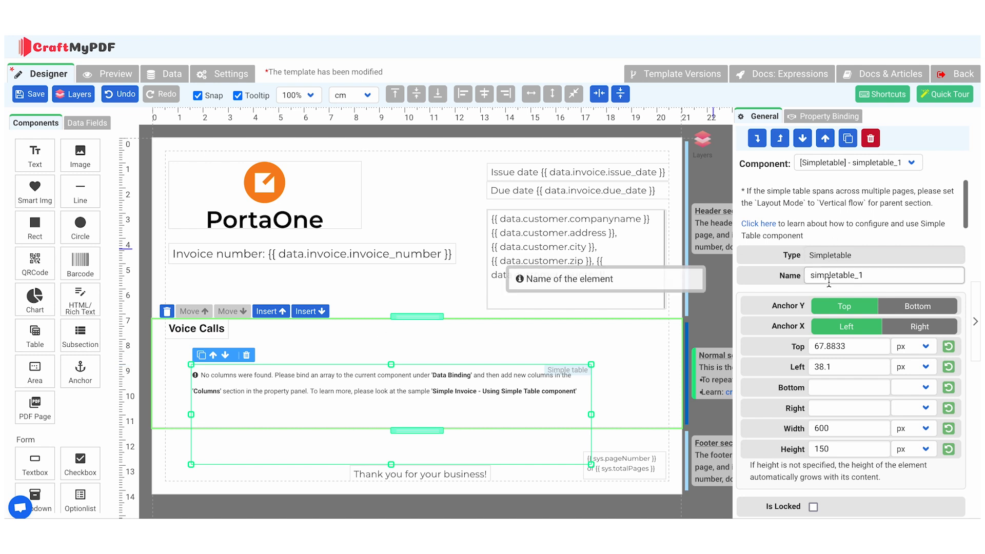
double_click(828, 279)
type("Voice Calls by country")
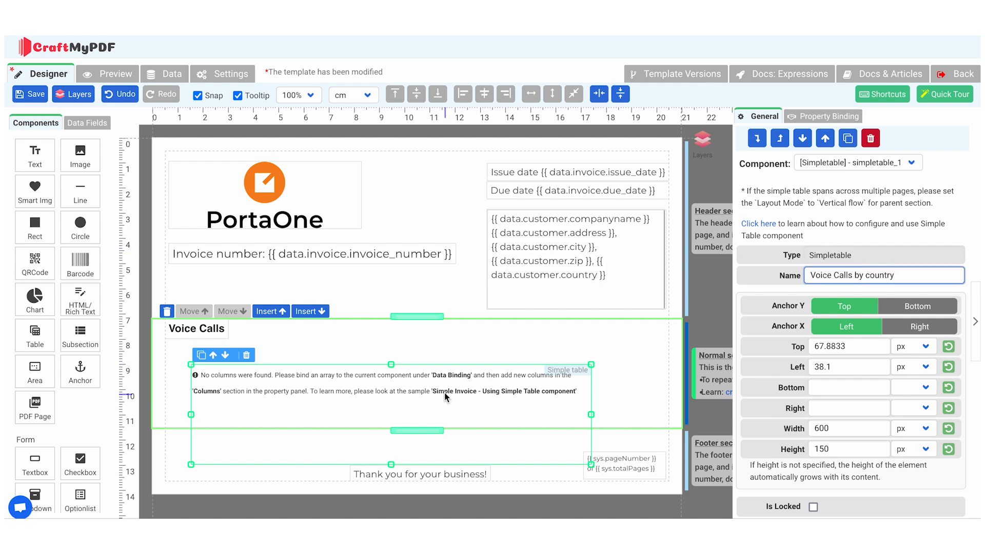
Place the table directly under the label, widen it to about 755 px, and extend the section's height to enclose it
left_click_drag(446, 393, 420, 368)
left_click_drag(565, 389, 669, 388)
scroll(573, 444, "down", 1)
left_click_drag(434, 412, 437, 425)
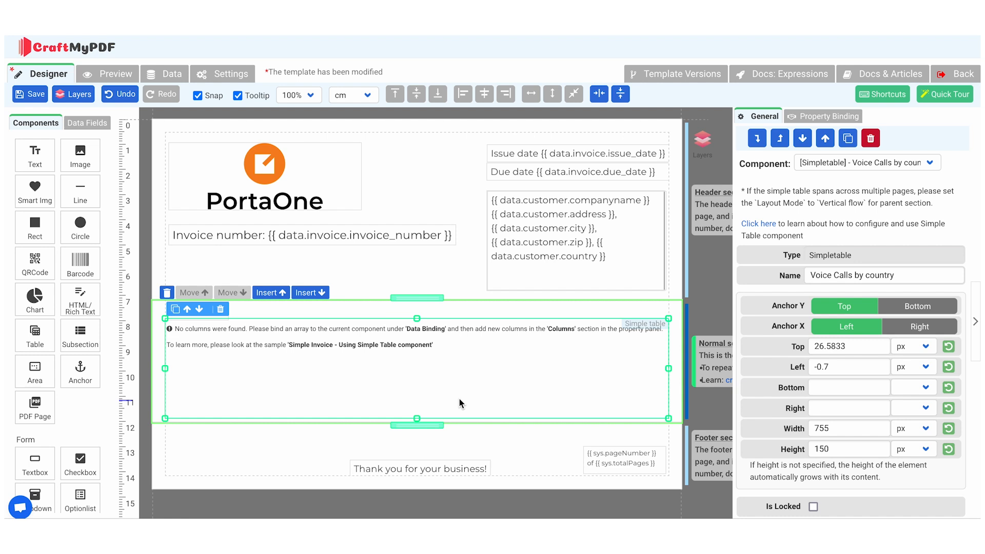
Bind the "Voice Calls by country" table to the voice_calls array inside service_verbose_info using the expression builder
scroll(833, 367, "down", 10)
left_click(882, 333)
left_click(408, 208)
left_click(407, 226)
left_click(408, 242)
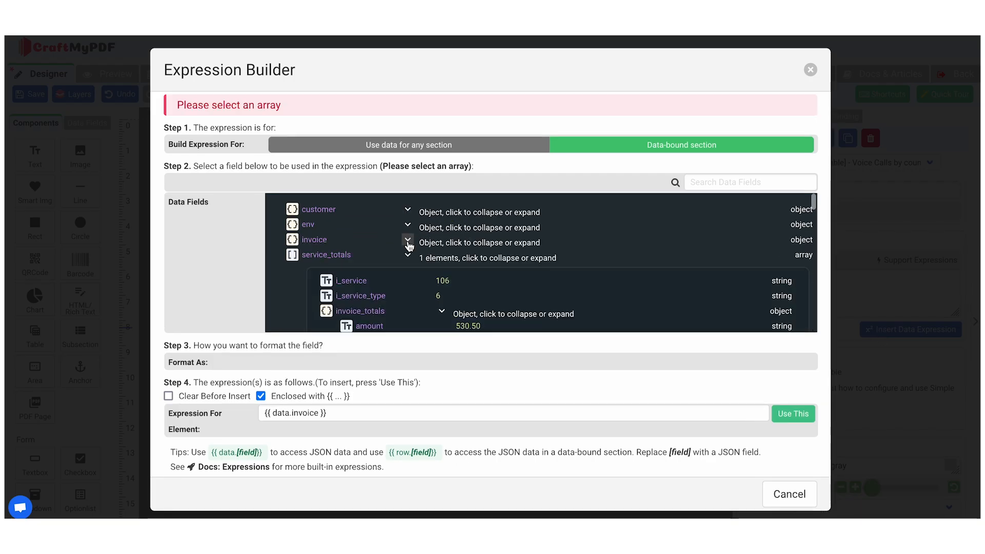
left_click(408, 256)
left_click(394, 270)
left_click(428, 286)
left_click(428, 301)
scroll(429, 302, "down", 1)
left_click(429, 290)
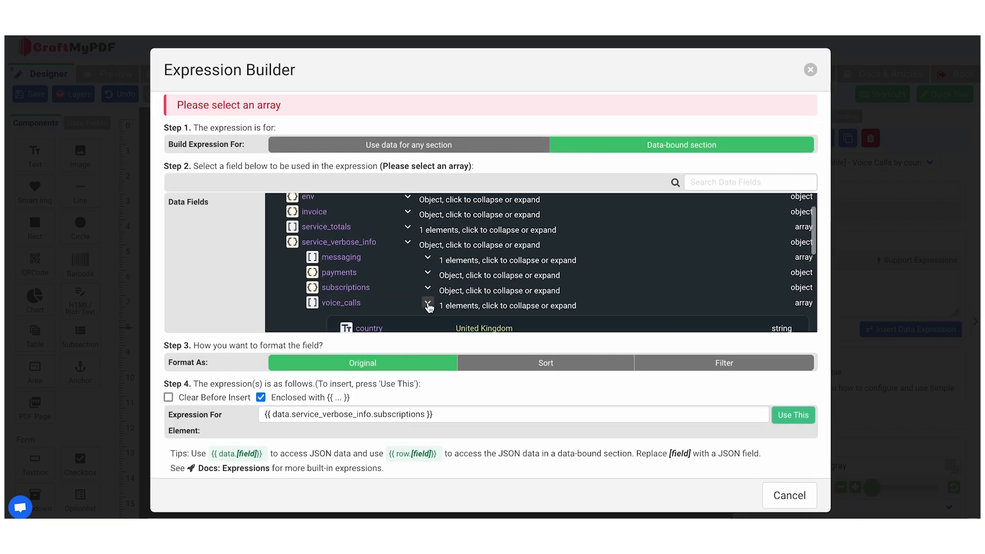
left_click(429, 307)
left_click(793, 415)
Add a first column headed "Country" to the table, with value type Expression and cell value {{ row.country }}
double_click(262, 333)
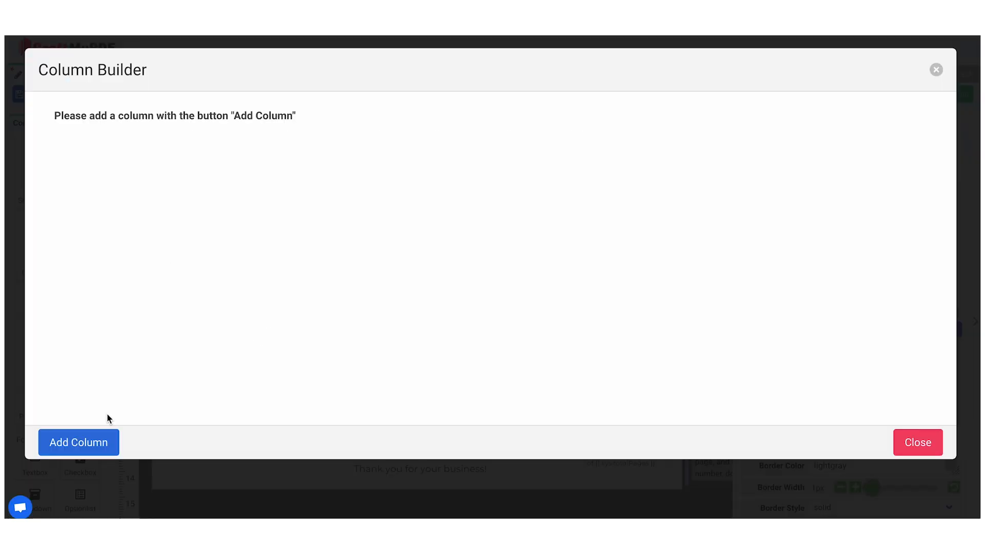
left_click(85, 442)
left_click(103, 225)
type("Country")
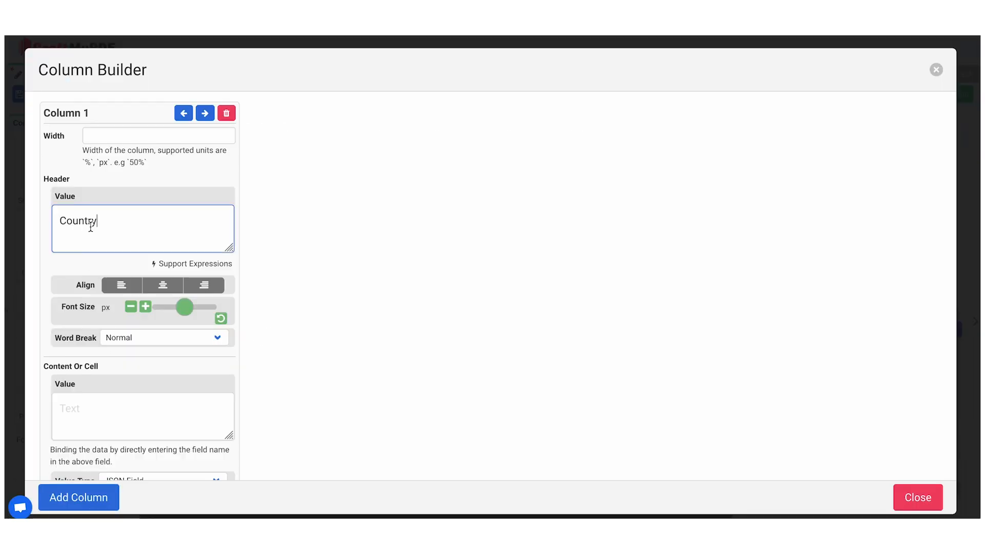
scroll(97, 295, "down", 2)
left_click(133, 379)
left_click(134, 397)
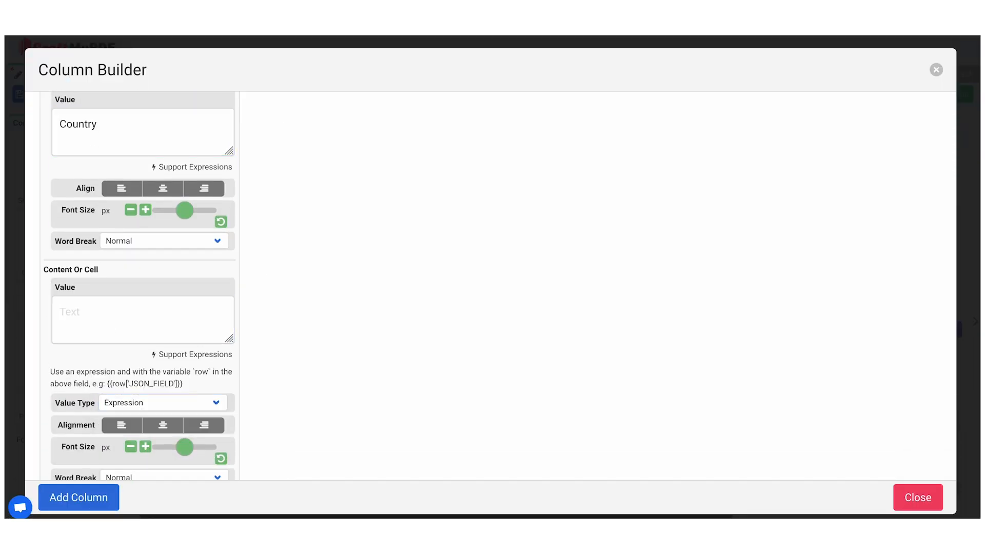
left_click(93, 308)
type("{{ row.country }}")
Add a second column headed "Total duration, min", with value type Expression and cell value {{row.total_charged_quantity }}
left_click(96, 494)
left_click(321, 154)
type("Total duration, min")
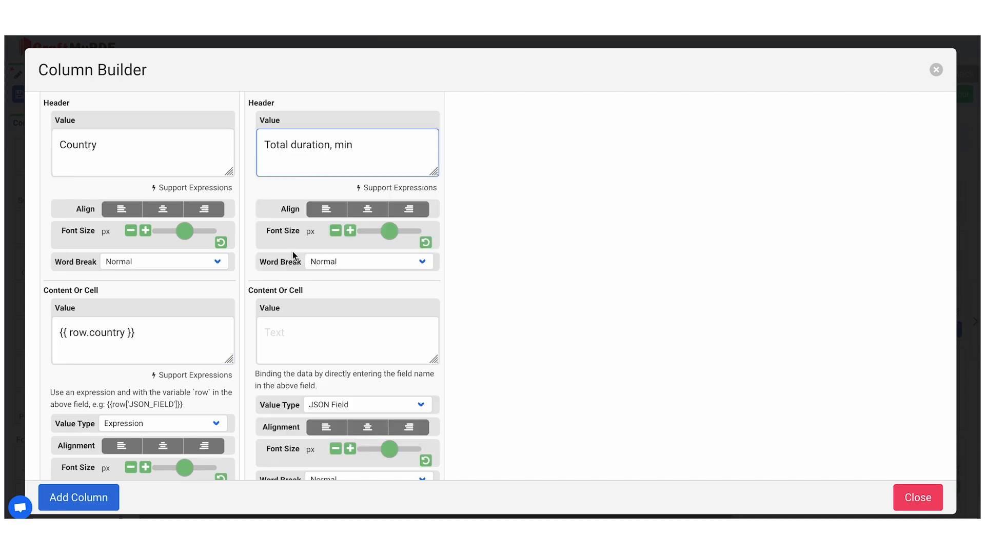
left_click(329, 405)
left_click(328, 416)
left_click(314, 339)
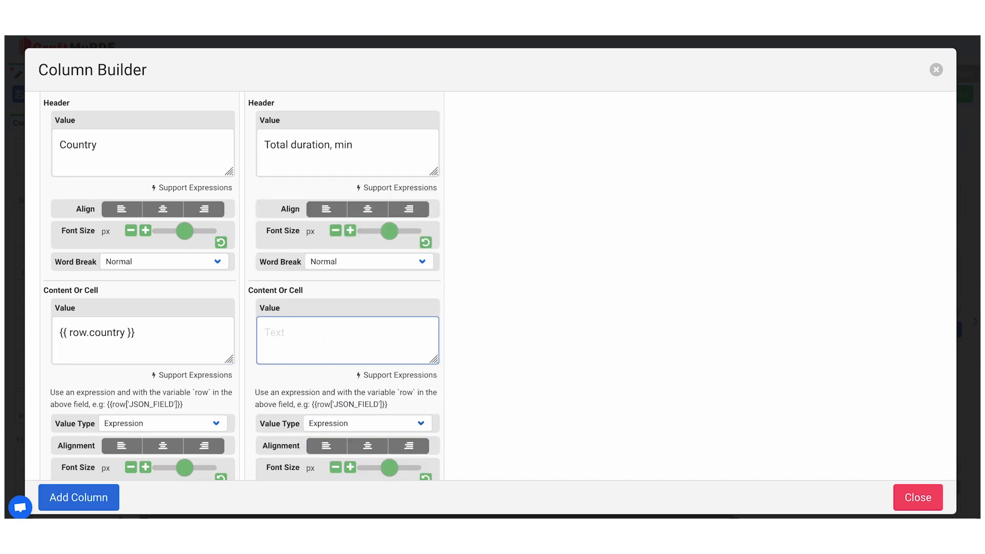
left_click(288, 339)
type("{{row.total_charged_quantity }}")
Add a third column headed "Amount, USD", with value type Expression and cell value {{ row.total_charged_amount }}
left_click(96, 497)
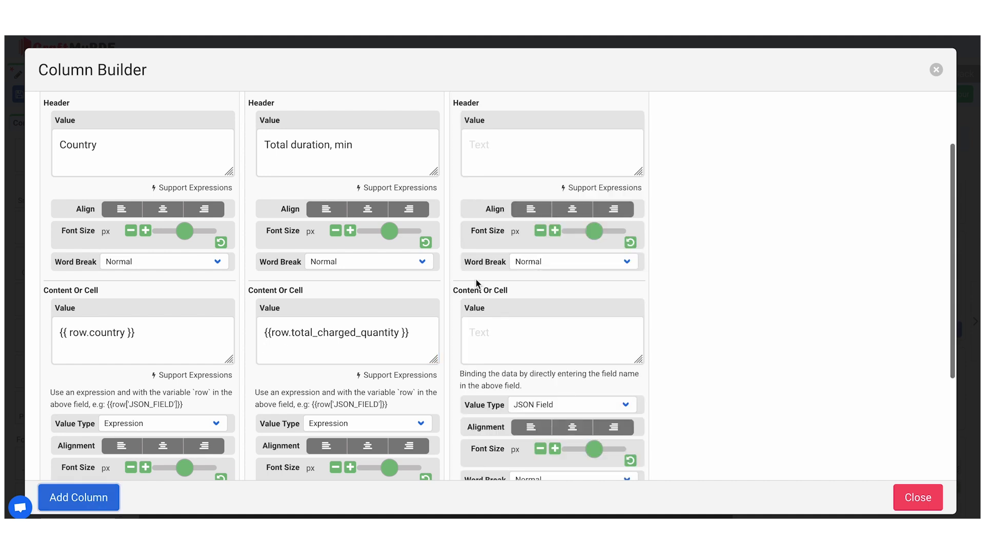
left_click(493, 154)
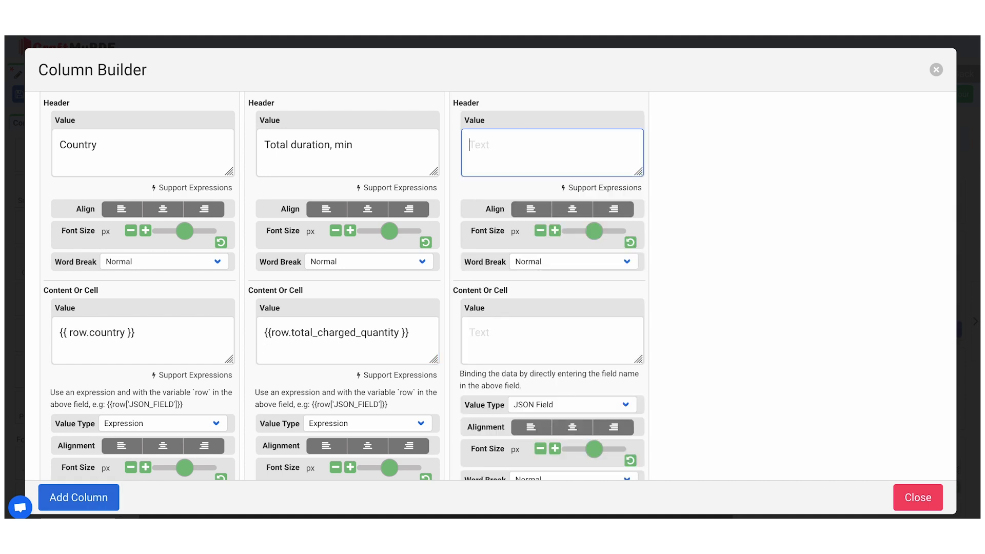
left_click(492, 166)
type("Amount, USD")
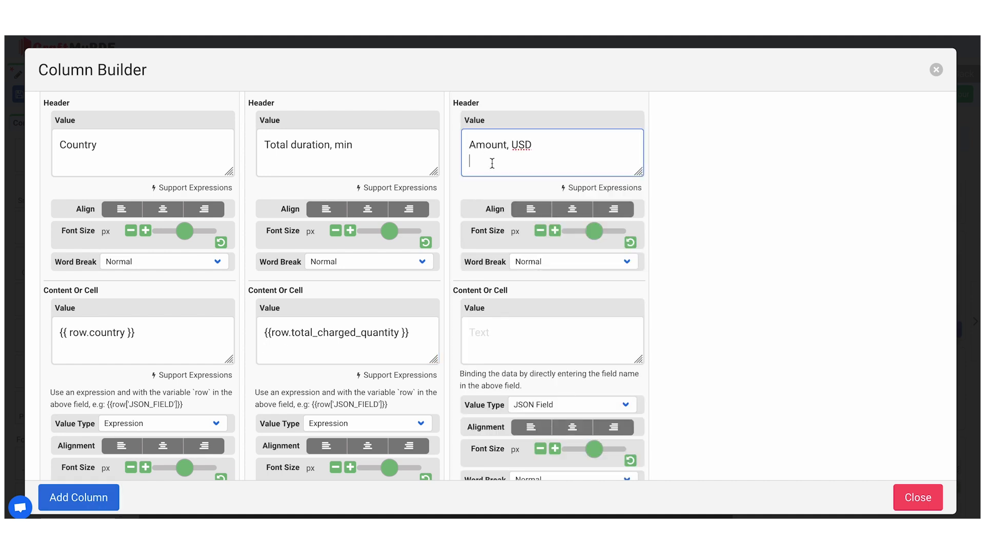
left_click(572, 404)
left_click(528, 414)
left_click(495, 348)
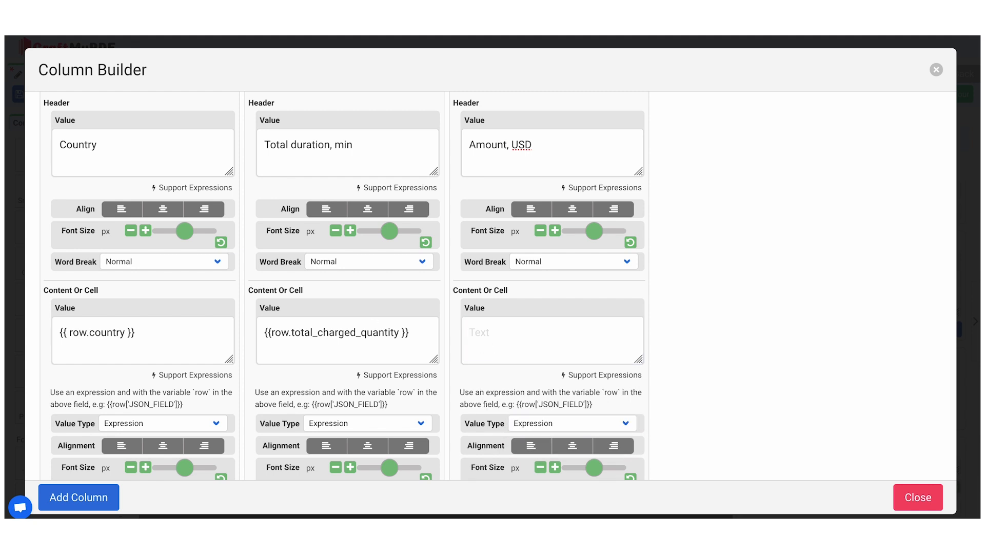
left_click(504, 339)
type("{{ row.total_charged_amount }}")
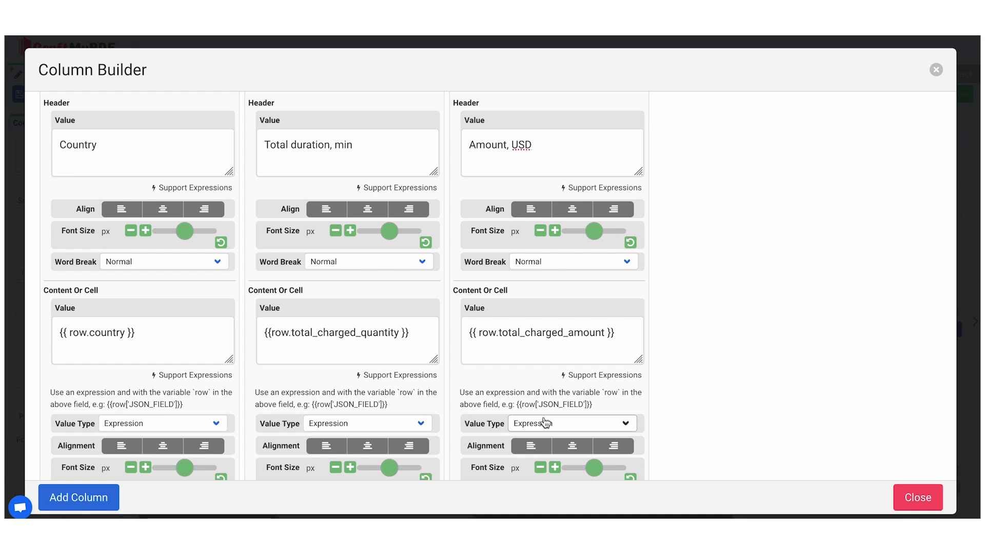
Right-align both the headers and the cell contents of the duration and amount columns
scroll(544, 420, "up", 1)
left_click(409, 264)
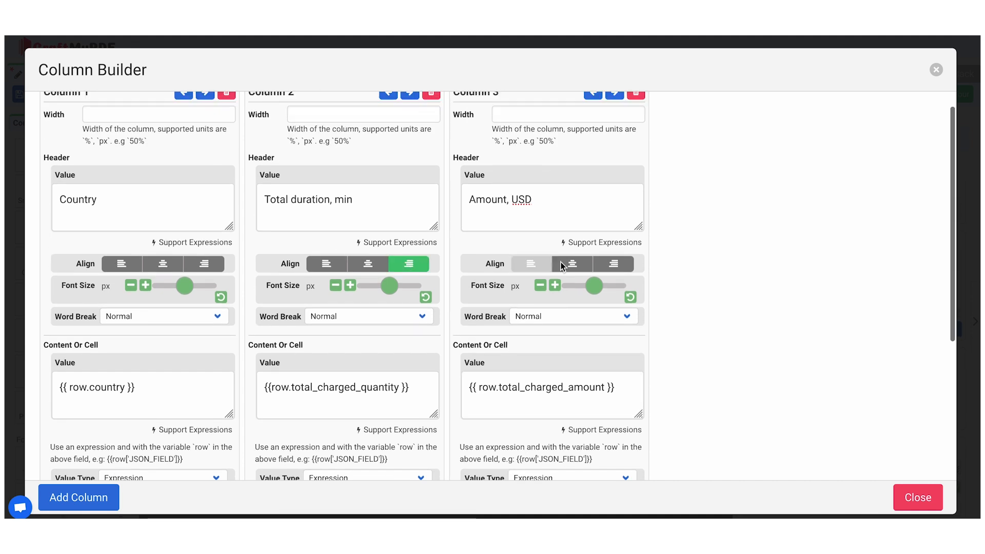
left_click(614, 264)
scroll(618, 376, "down", 2)
left_click(410, 407)
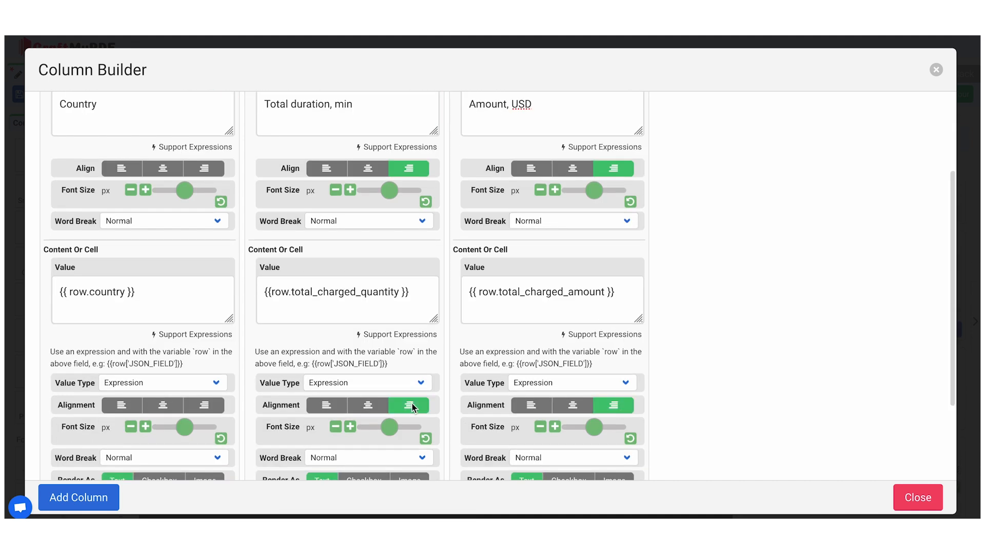
Set the width of all three columns to 33.3%, close the column setup and preview the invoice
scroll(461, 362, "up", 2)
left_click(150, 134)
type("33")
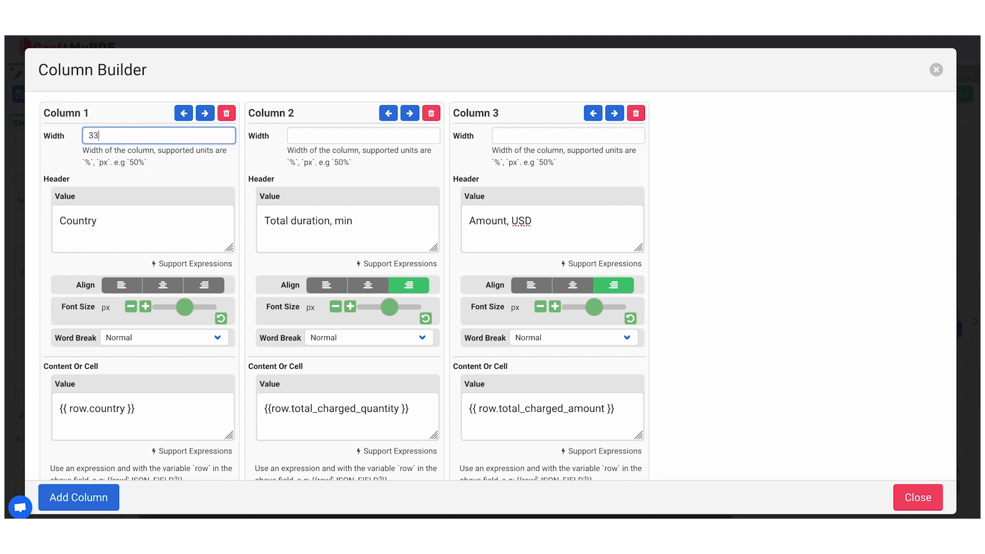
left_click(340, 133)
left_click(538, 142)
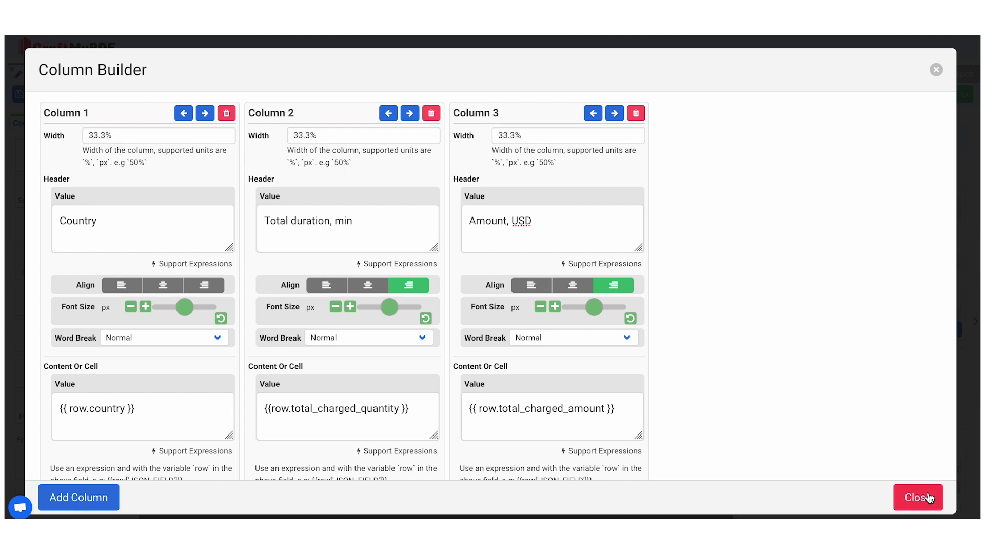
left_click(919, 497)
left_click(110, 76)
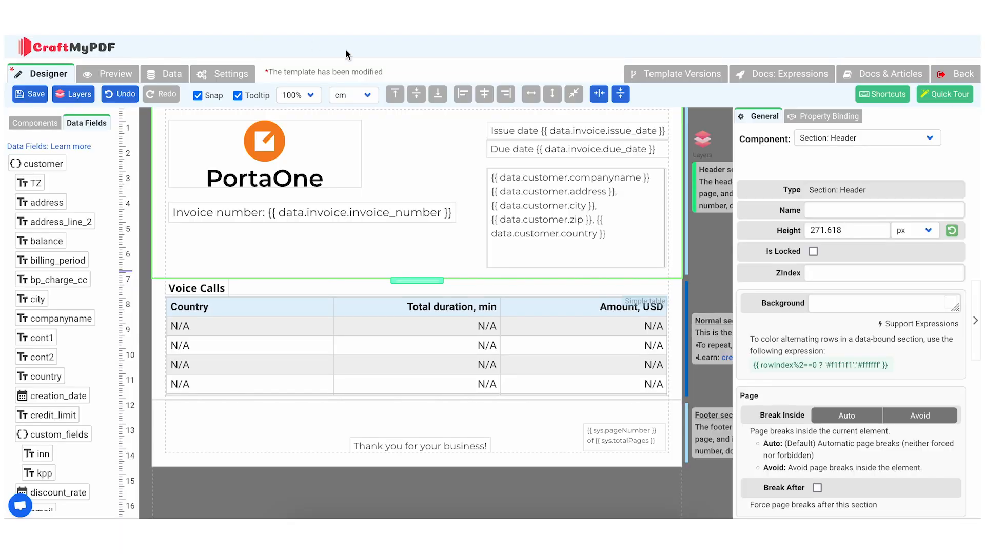
Insert a new section below the Voice Calls section and name it "Subscriptions"
left_click(309, 317)
left_click(310, 278)
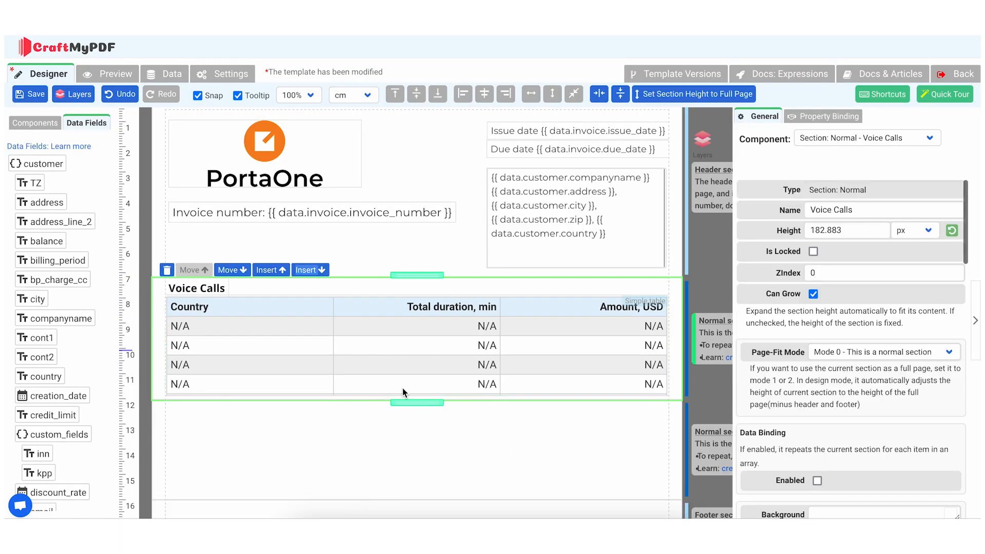
scroll(421, 424, "down", 1)
left_click(420, 427)
left_click(872, 210)
type("Subscriptions")
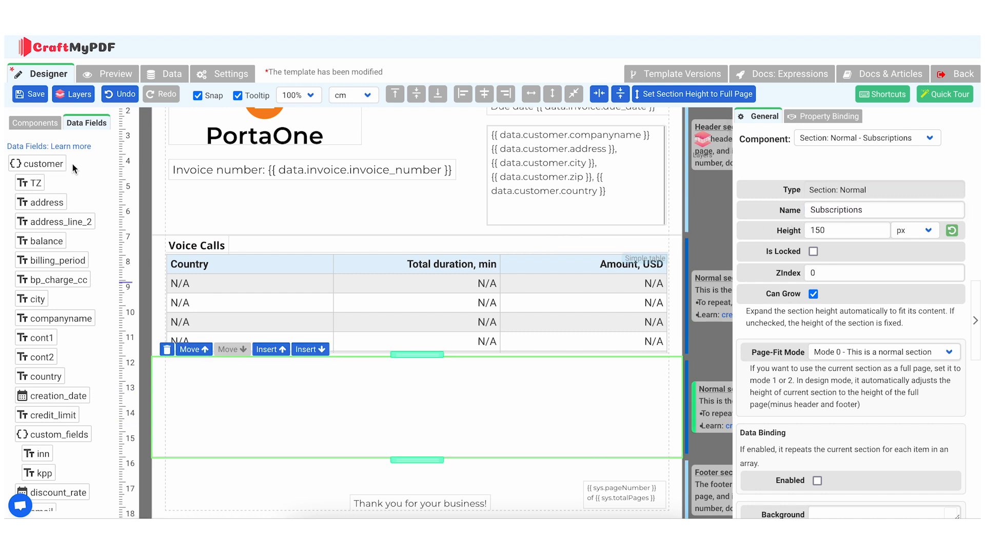
Add a text component named and labelled "Subscriptions", and place it in the new section's upper-left corner at the page margin
left_click(40, 123)
left_click_drag(38, 152, 228, 398)
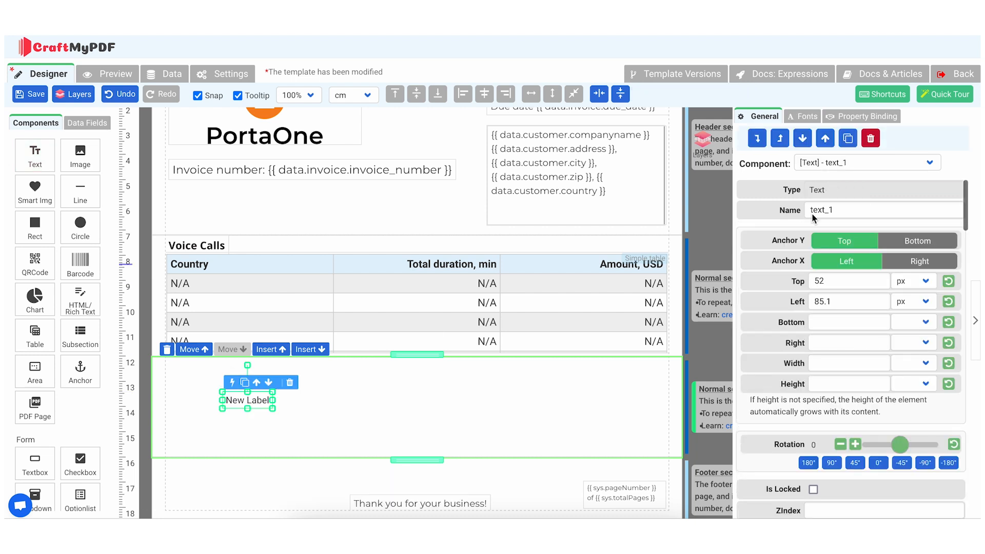
left_click(841, 213)
type("Subscriptions")
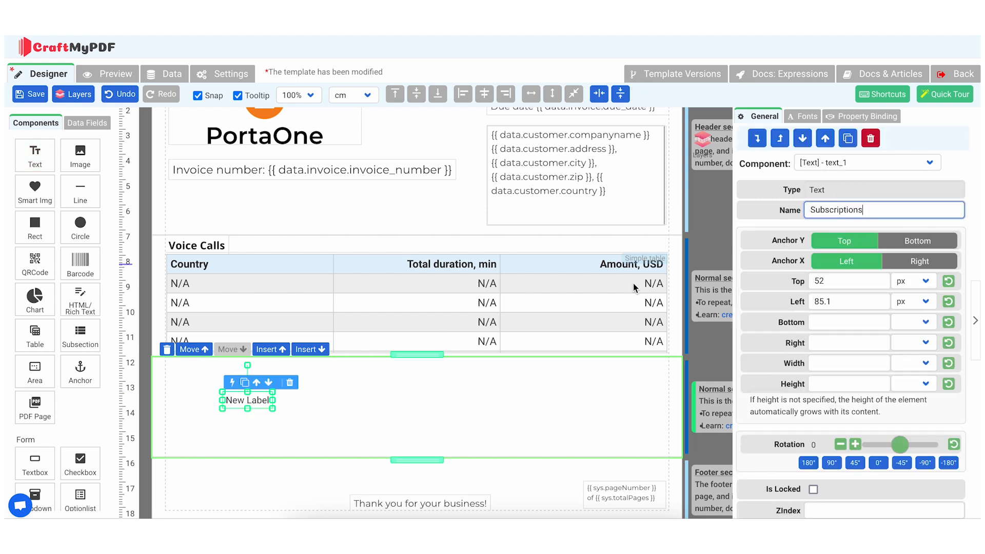
left_click(264, 402)
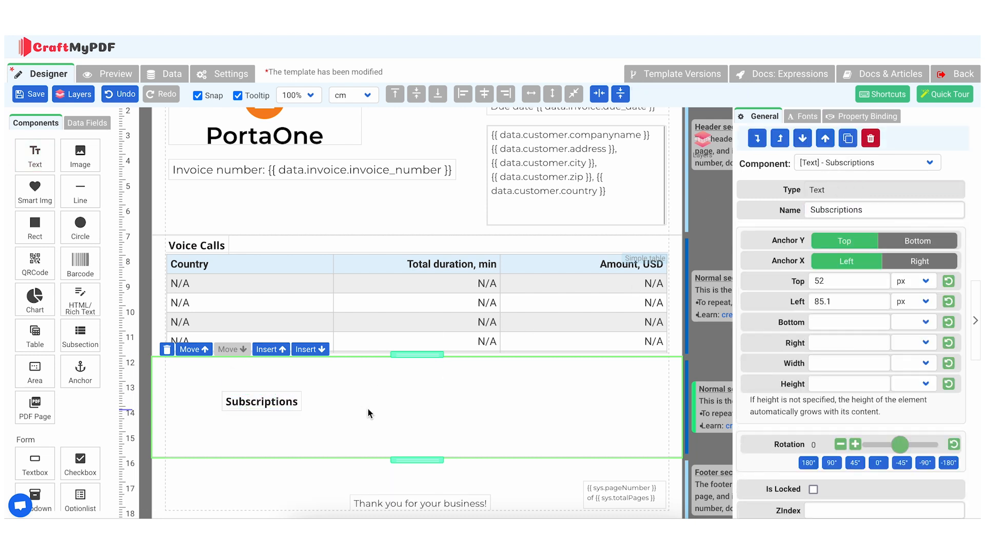
left_click(272, 414)
left_click_drag(272, 414, 213, 375)
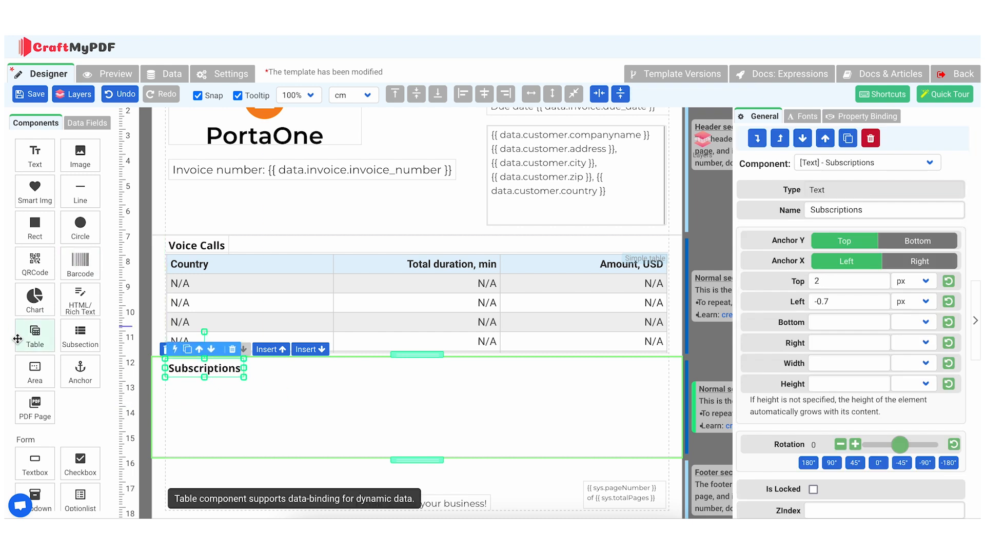
Add a simple table below the Subscriptions label and name it "Subscriptions"
left_click_drag(26, 339, 221, 409)
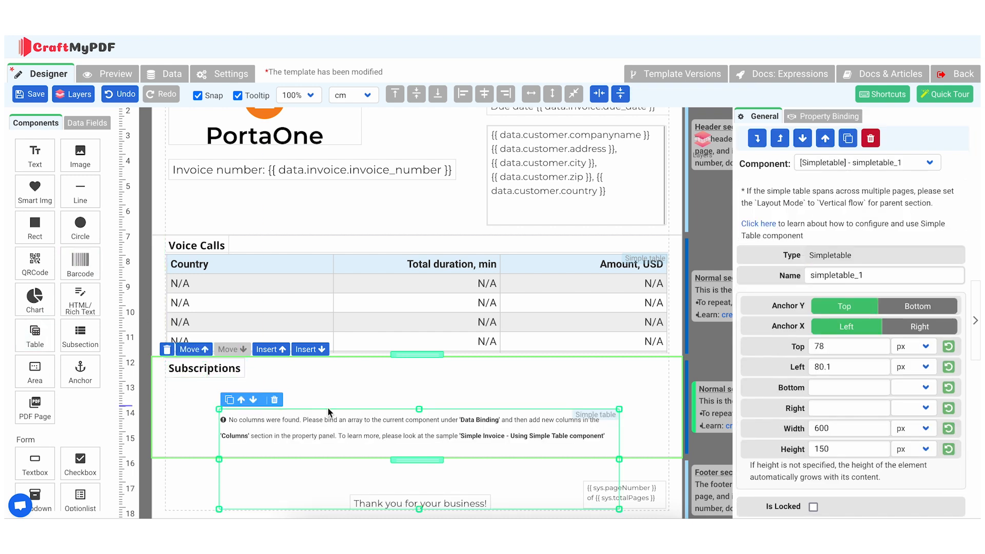
double_click(831, 274)
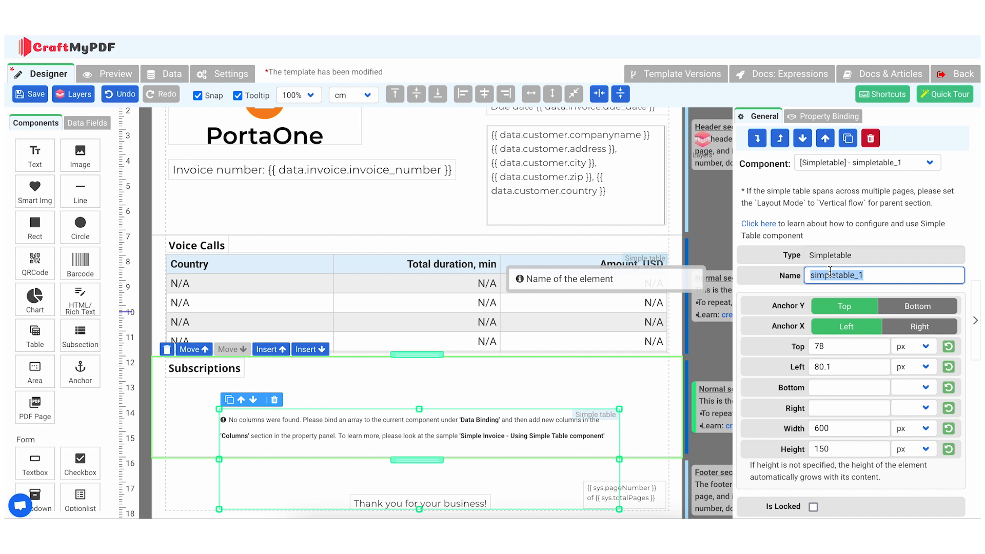
type("Subscriptions")
Set the Subscriptions table's data source to the data.service_verbose_info.subscriptions.xdrs array
scroll(830, 317, "down", 5)
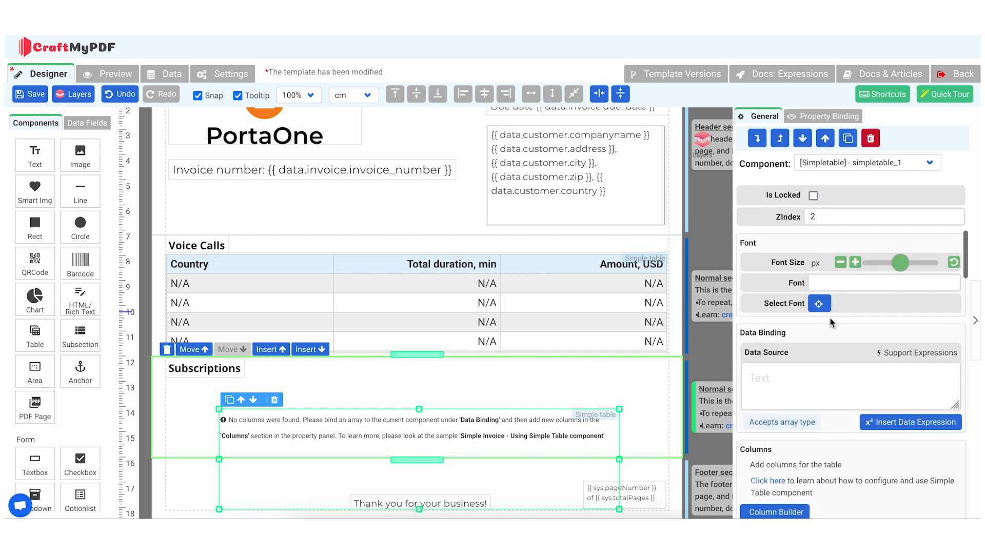
left_click(806, 336)
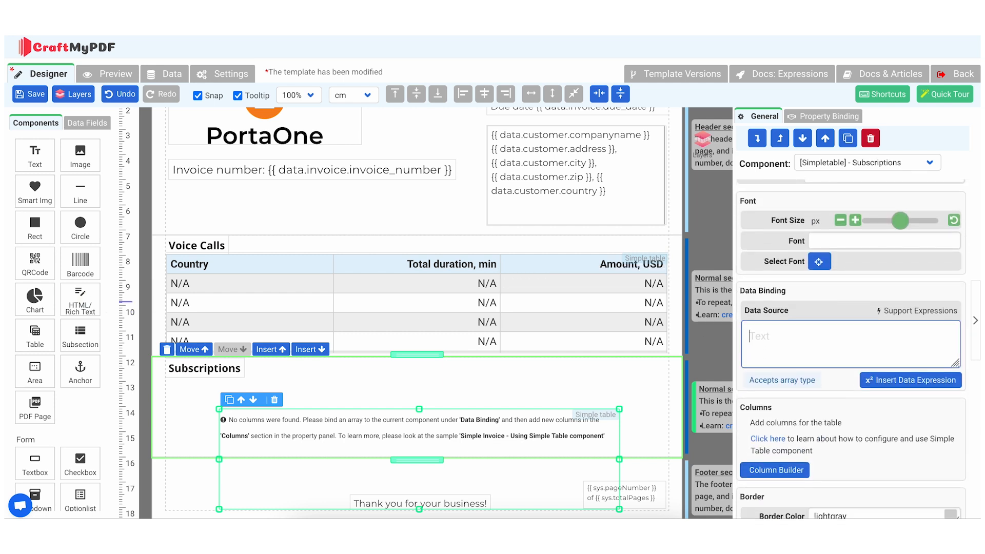
left_click(796, 350)
key("ctrl+v")
Place the table directly under the Subscriptions label, widen it to both page margins, and extend the section to enclose it
left_click_drag(480, 428, 424, 421)
scroll(425, 400, "down", 2)
left_click_drag(416, 379, 418, 381)
left_click_drag(568, 360, 668, 359)
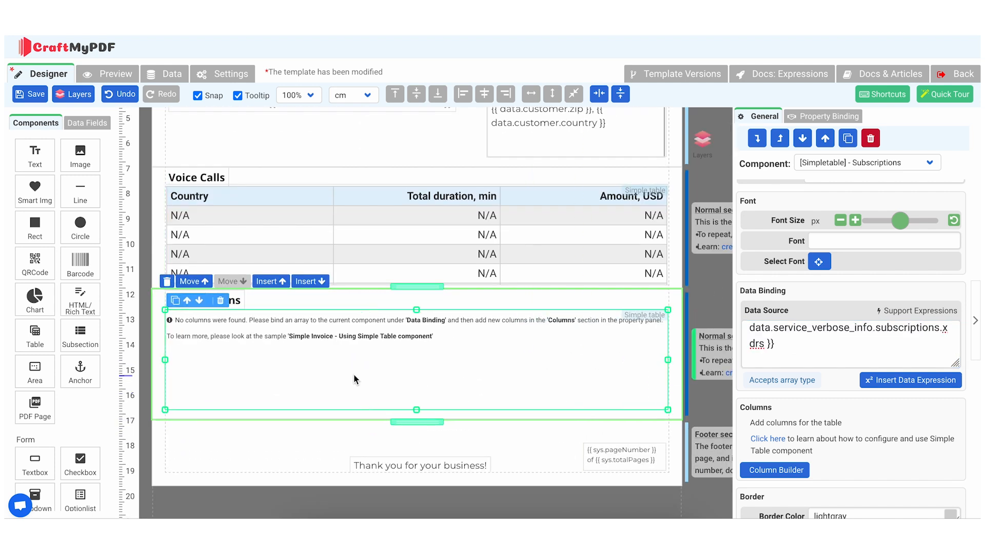
Add a first column headed "Name" to the Subscriptions table, with value type Expression and cell value {{ row.CLD }}
left_click(775, 470)
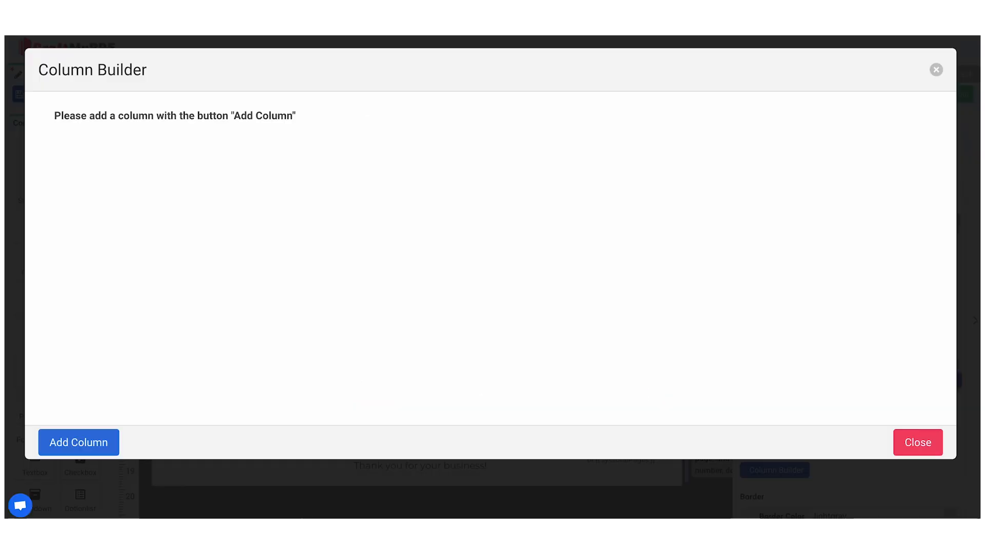
left_click(95, 448)
left_click(106, 216)
type("Name")
left_click(124, 407)
type("{{ row.CLD }}")
scroll(124, 407, "down", 2)
left_click(140, 389)
left_click(140, 401)
Add a second column headed "Account ID", with value type Expression and cell value {{ row.account_id }}
left_click(79, 495)
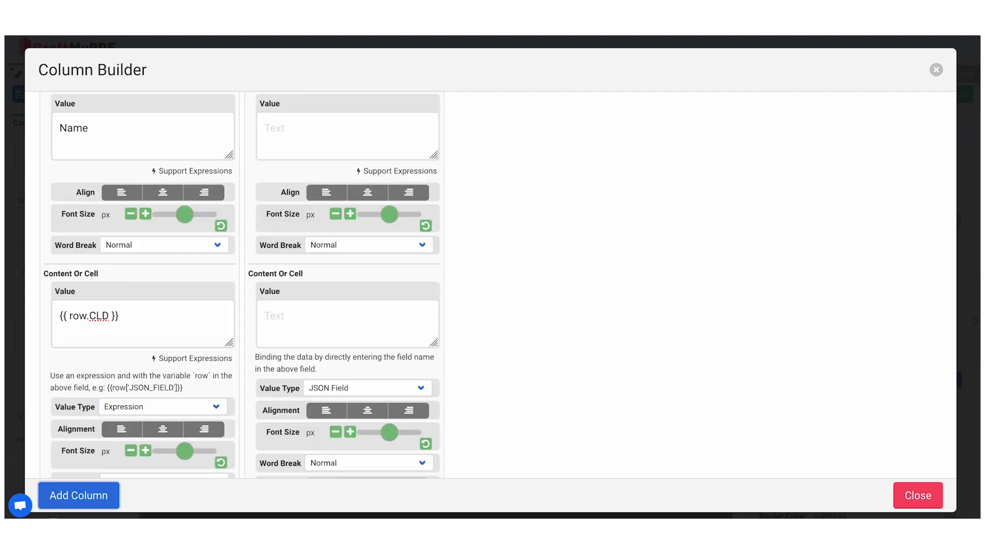
left_click(313, 134)
type("Account ID")
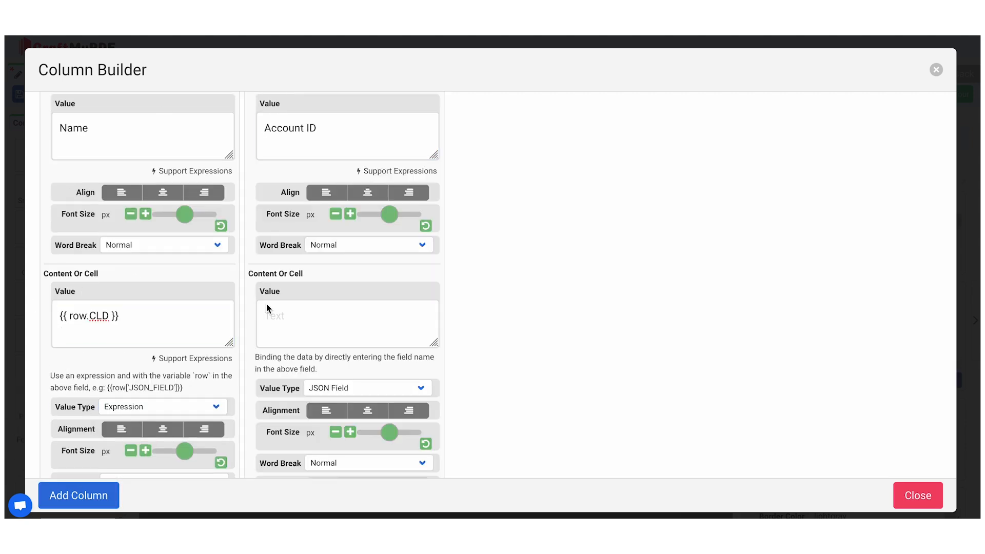
left_click(267, 308)
type("{{ row.account_id }}")
scroll(328, 359, "down", 1)
left_click(354, 368)
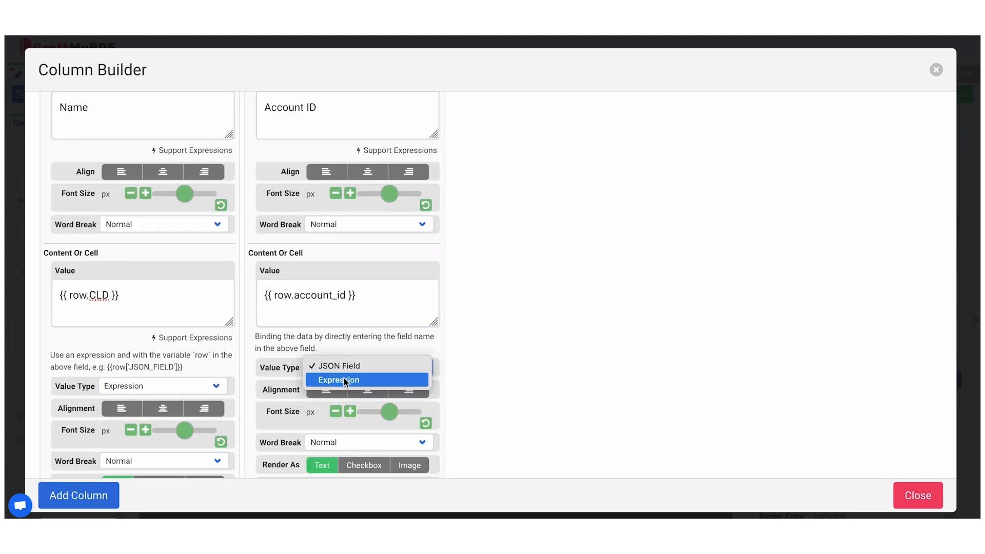
left_click(340, 381)
Add a third column headed "Period from", with an Expression value that reformats the datetime from "YYYY-MM-DD HH:mm:ss" to "YYYY-MM-DD"
left_click(79, 495)
left_click(504, 171)
type("Period from")
left_click(520, 372)
key("ctrl+v")
left_click(547, 440)
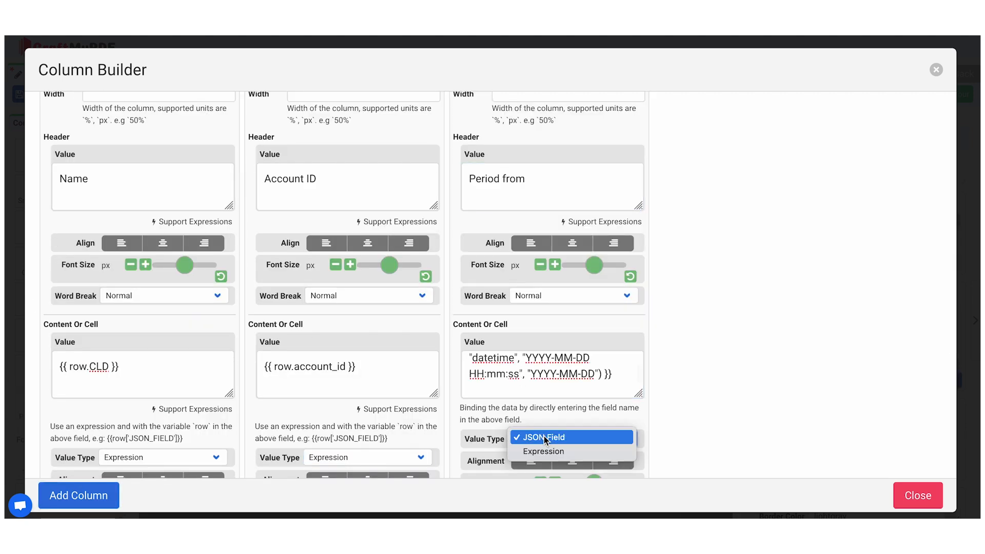
left_click(544, 451)
Add a fourth column headed "Period to", with an Expression value that reformats the datetime from "YYYY-MM-DD HH:mm:ss" to "YYYY-MM-DD"
left_click(78, 496)
left_click(718, 367)
key("ctrl+v")
left_click(752, 439)
left_click(749, 452)
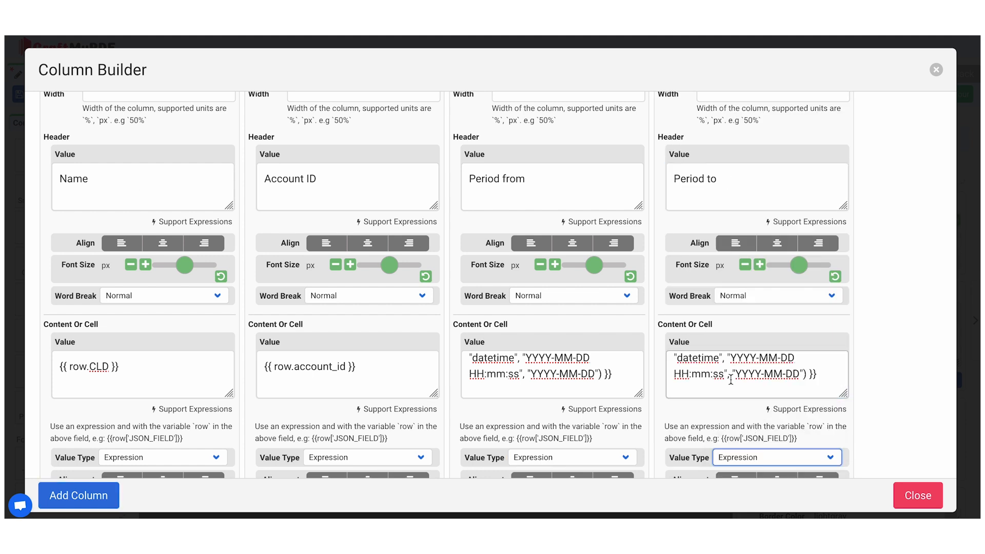
Add a fifth column to the Subscriptions table headed "Amount, USD", right-aligned, with value type Expression and cell value {{ row.charged_amount }}
left_click(78, 496)
scroll(297, 269, "right", 3)
left_click(803, 226)
type("Amount, USD")
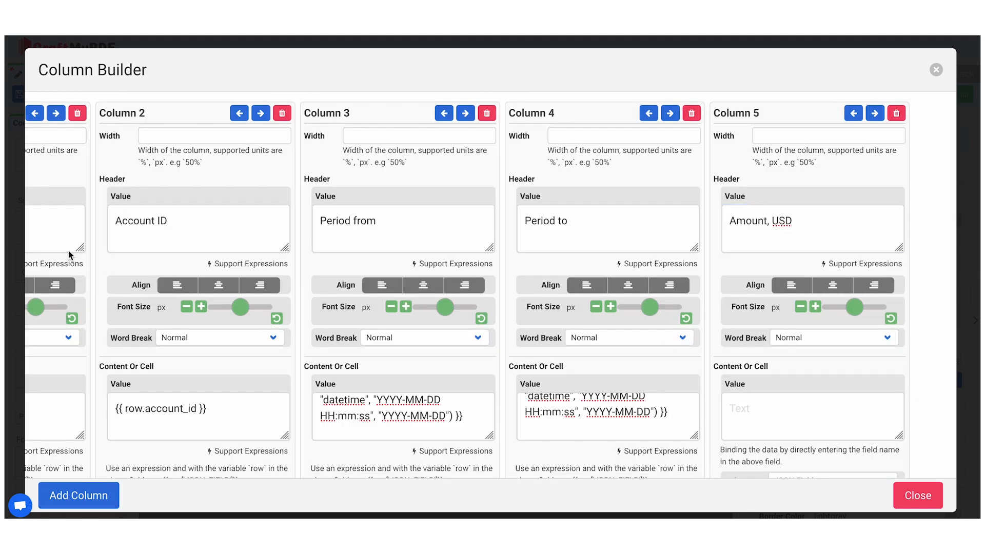
left_click(801, 410)
type("{{ row.charged_amount }}")
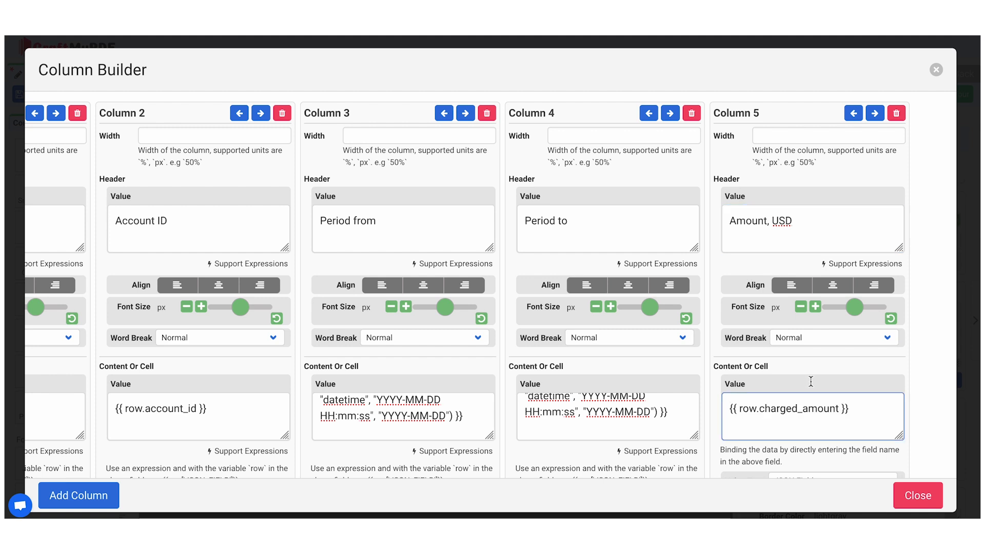
left_click(880, 285)
scroll(879, 334, "down", 3)
left_click(855, 408)
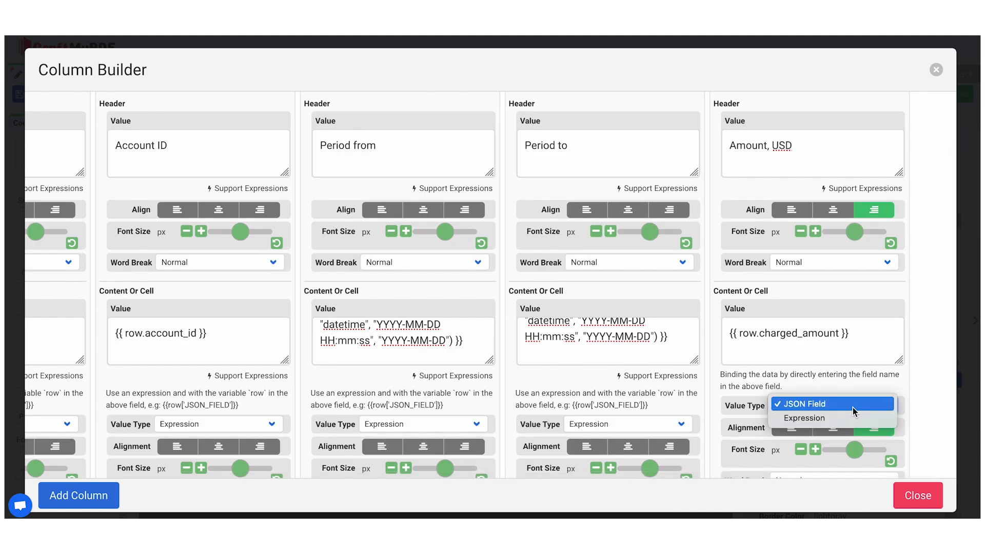
left_click(854, 406)
Set the width of each of the five Subscriptions table columns to 20% and close the column settings
scroll(813, 380, "up", 3)
scroll(452, 296, "left", 1)
scroll(451, 296, "left", 3)
left_click(182, 137)
type("20%")
left_click(306, 138)
type("20%")
left_click(472, 136)
type("20%")
left_click(693, 136)
type("20%")
scroll(744, 137, "right", 2)
left_click(798, 135)
type("20")
left_click(922, 503)
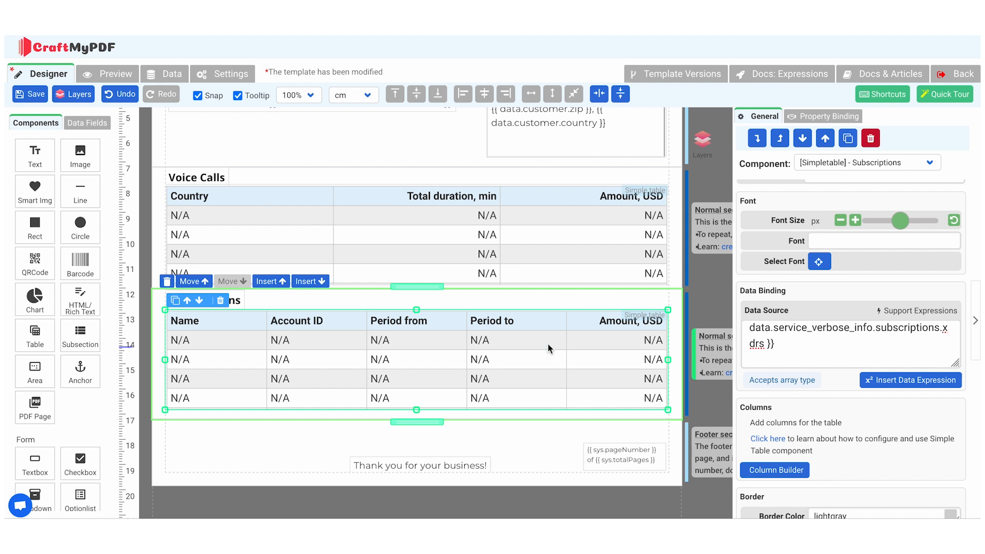
Insert a new section below the Subscriptions section and name it "Payment"
key("ctrl+a")
type("{{ sort(\"CLD\", data.service_verbose_info.subscriptions.xdrs , \"asc\") }}")
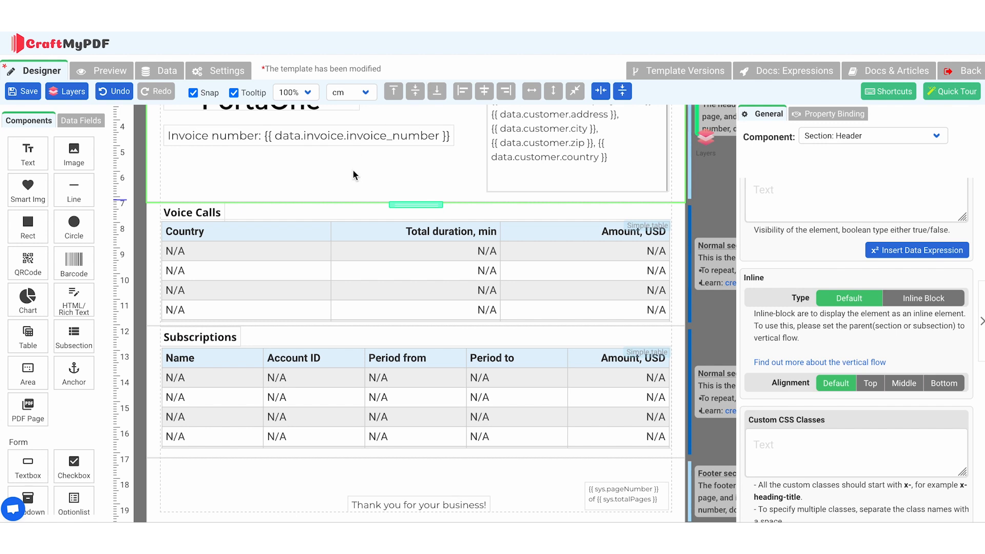
left_click(298, 323)
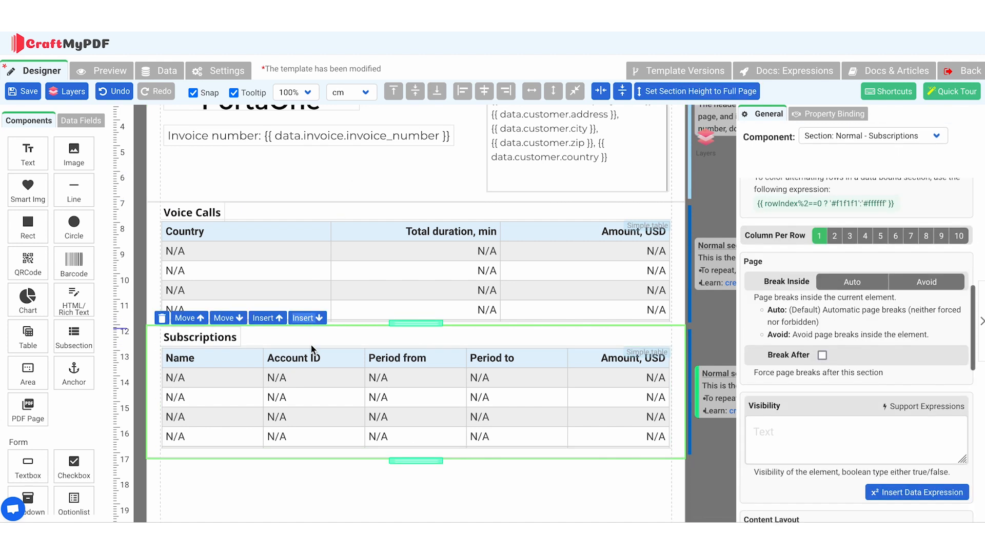
scroll(309, 382, "down", 4)
left_click(381, 312)
scroll(883, 194, "up", 5)
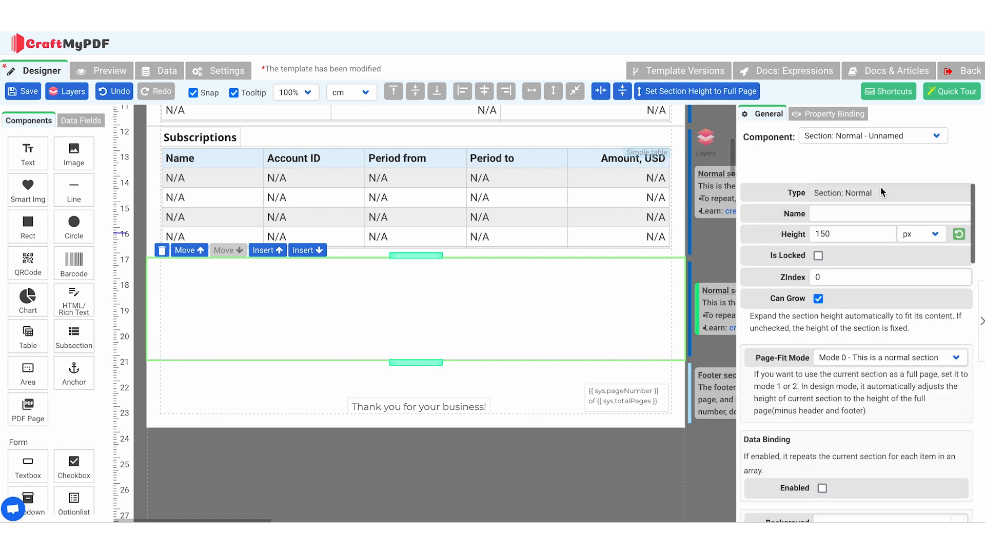
left_click(831, 210)
type("Payment")
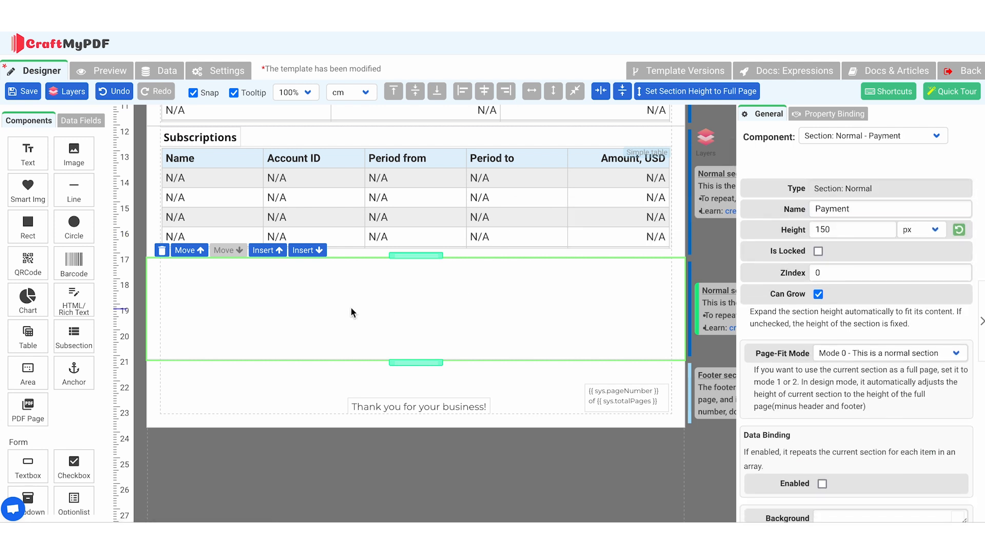
Add a text component named "Payment" to the Payment section and set its text to "Payment"
left_click_drag(29, 154, 207, 272)
double_click(832, 210)
type("Payment")
double_click(277, 312)
type("Payment")
Add a simple table named "Payment" to the Payment section with data source {{data.service_verbose_info.payments.xdrs }}
left_click_drag(28, 336, 205, 321)
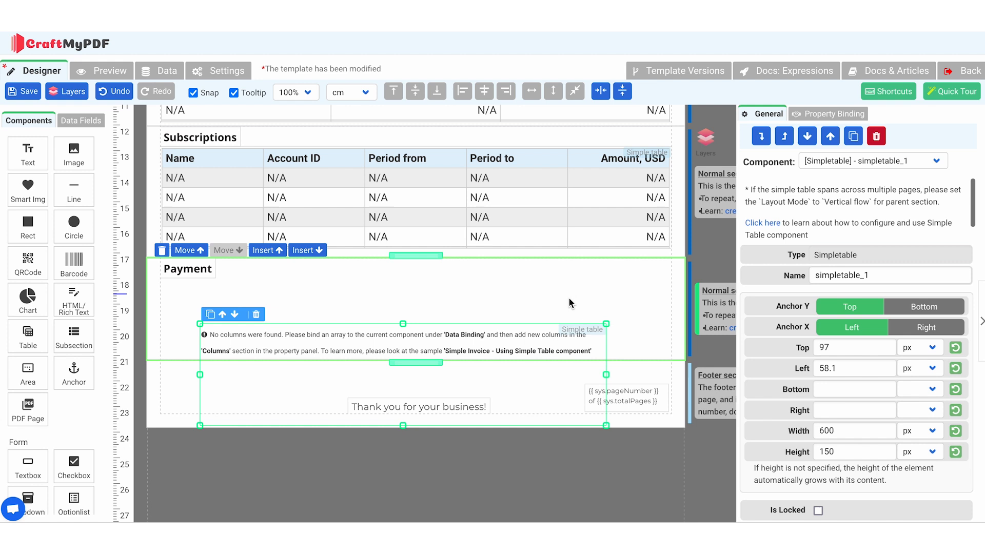
scroll(839, 275, "down", 5)
scroll(840, 275, "down", 1)
left_click(839, 336)
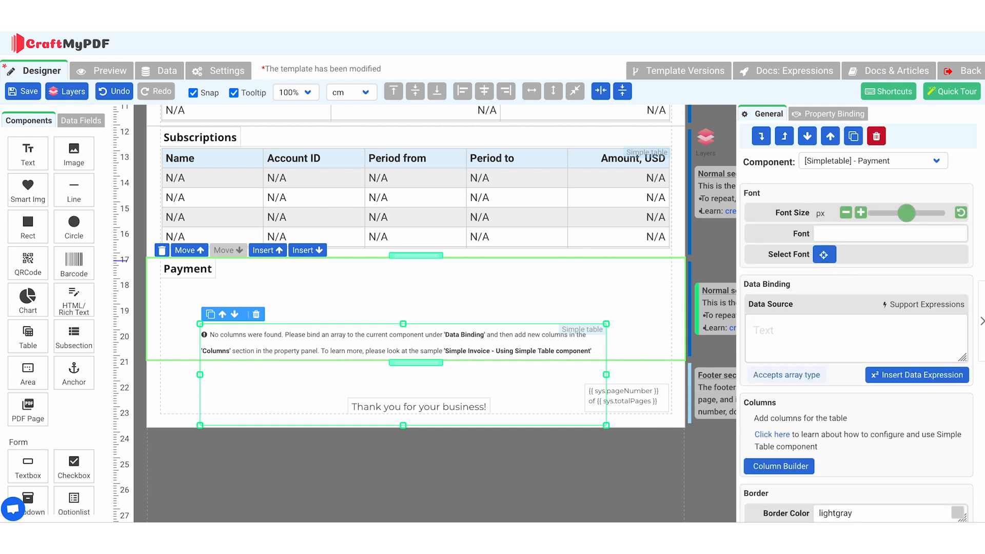
left_click(776, 335)
type("{{data.service_webuse_info.payments.sdks}}")
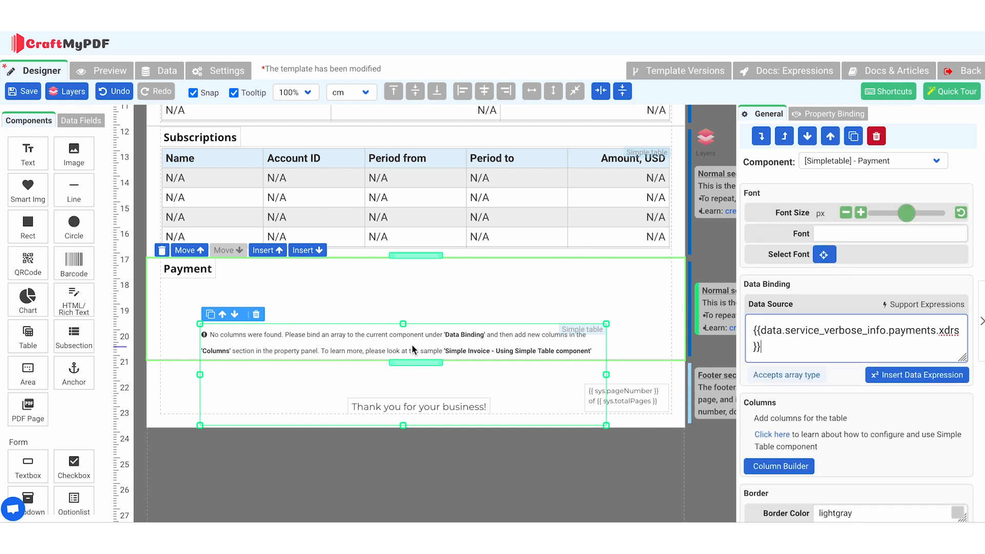
Make the Payment section taller and fit the table under its heading across the full section width
left_click(443, 347)
left_click_drag(432, 362, 433, 394)
left_click(461, 349)
left_click_drag(567, 330, 671, 330)
double_click(427, 329)
Add a first column headed "Type" to the Payment table, with value type Expression and cell value {{ row.CLD }}
left_click(100, 442)
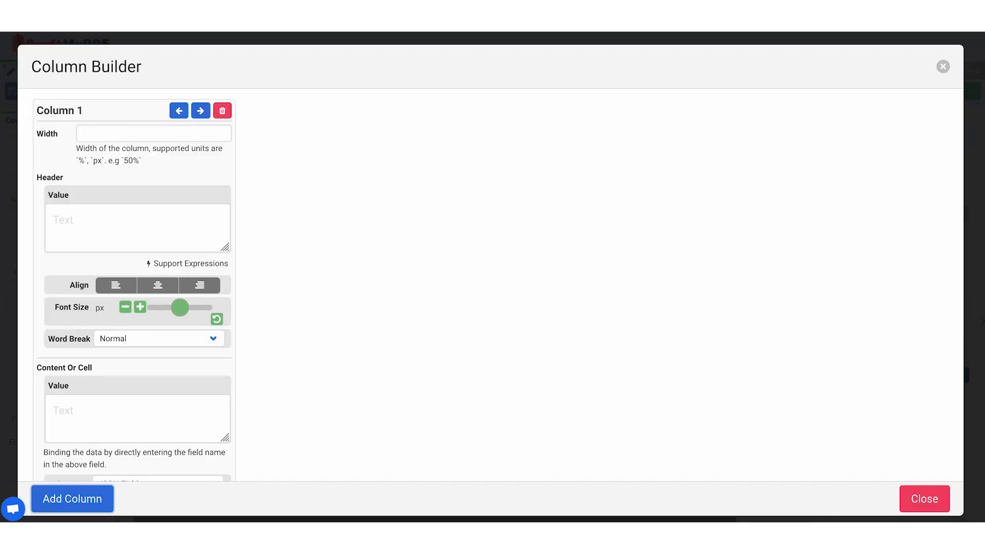
left_click(129, 215)
type("Type")
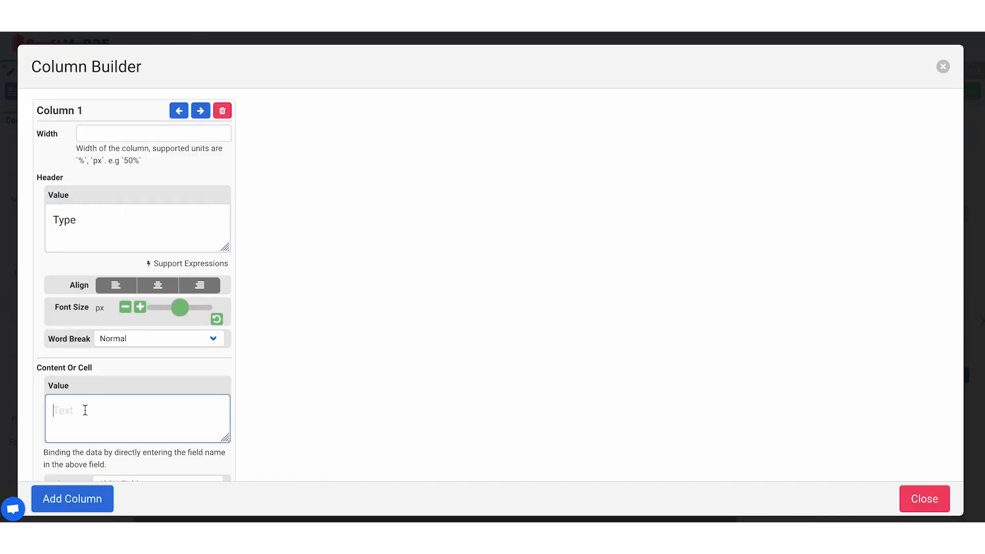
left_click(85, 409)
type("{{ row.CLD }}")
scroll(102, 411, "down", 2)
left_click(125, 395)
left_click(126, 407)
Add a second column headed "Date" whose expression reformats row.connect_time from "YYYY-MM-DD HH:mm:ss" to "YYYY-MM-DD"
left_click(86, 494)
scroll(236, 288, "up", 1)
left_click(303, 172)
type("Date")
left_click(317, 380)
type("{{ format(row.connect_time, \"datetime\", \"YYYY-MM-DD HH:mm:ss\", \"YYYY-MM-DD\") }}")
Add a right-aligned third column headed "Amount, USD" with the Expression value {{ row.charged_amount }}, and return to the template design
left_click(72, 499)
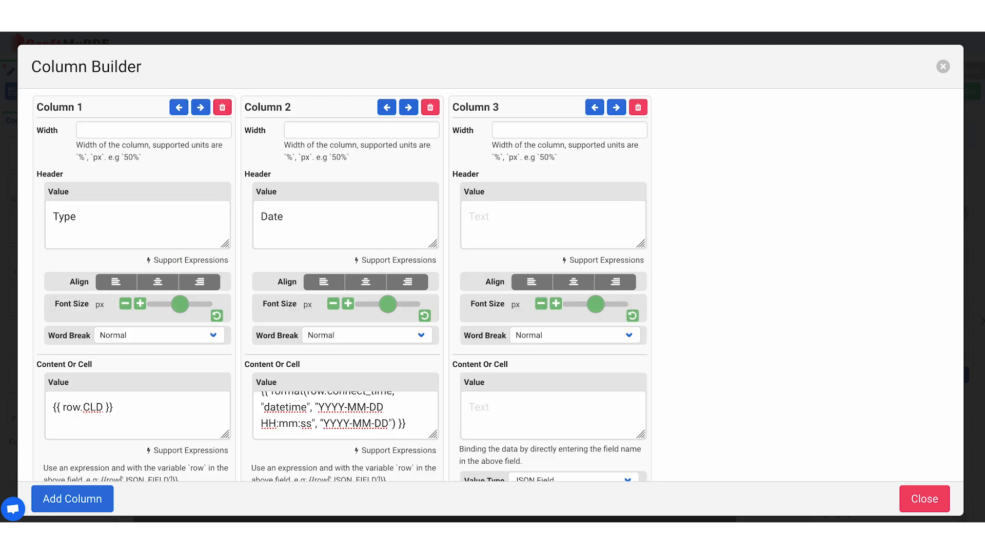
left_click(475, 213)
type("Amount, USD")
left_click(521, 405)
type("{{ row.charged_amount }}")
scroll(529, 408, "down", 2)
left_click(544, 386)
left_click(544, 397)
left_click(615, 426)
scroll(565, 308, "up", 2)
left_click(621, 224)
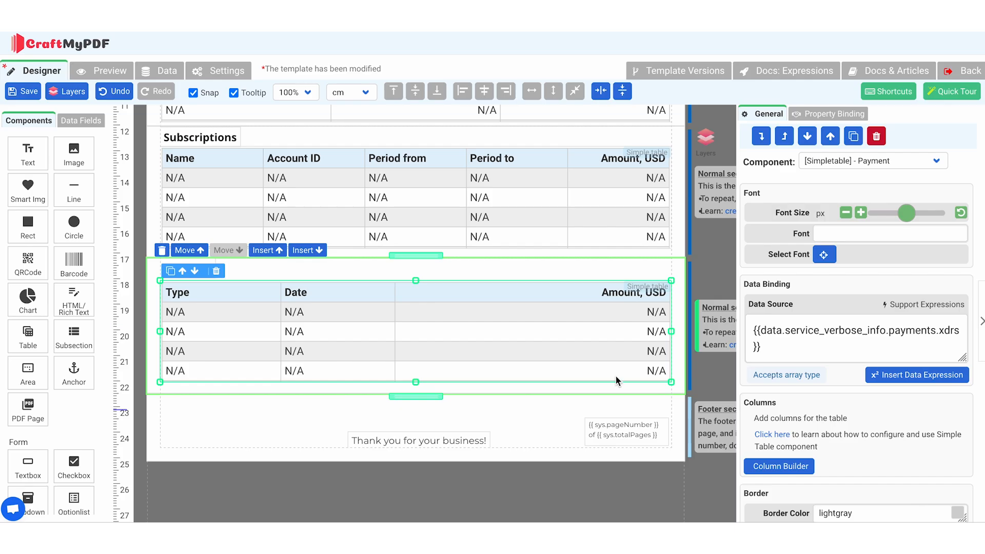
scroll(382, 281, "up", 5)
left_click(382, 281)
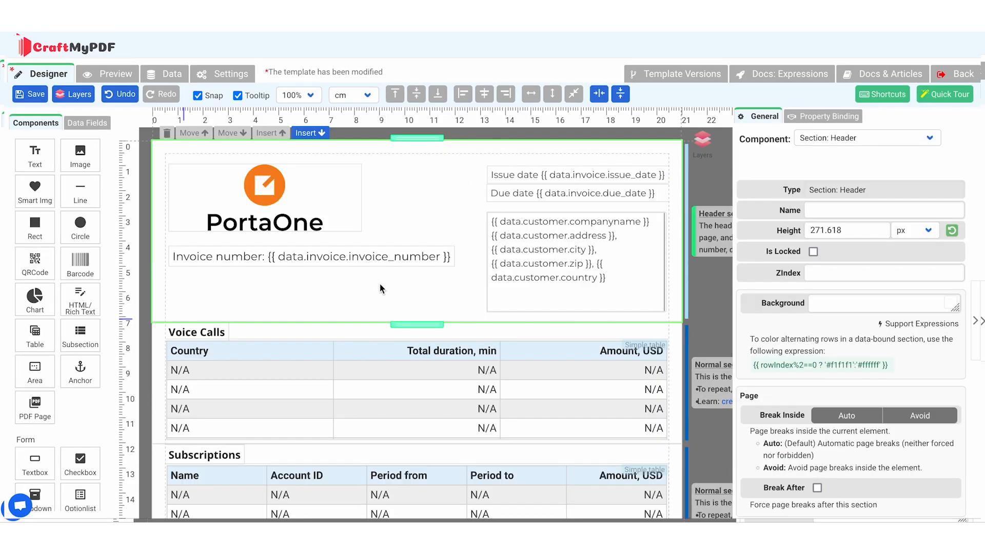
Insert a new section below the Payment section and name it "Invoice Total"
scroll(382, 289, "down", 8)
left_click(336, 292)
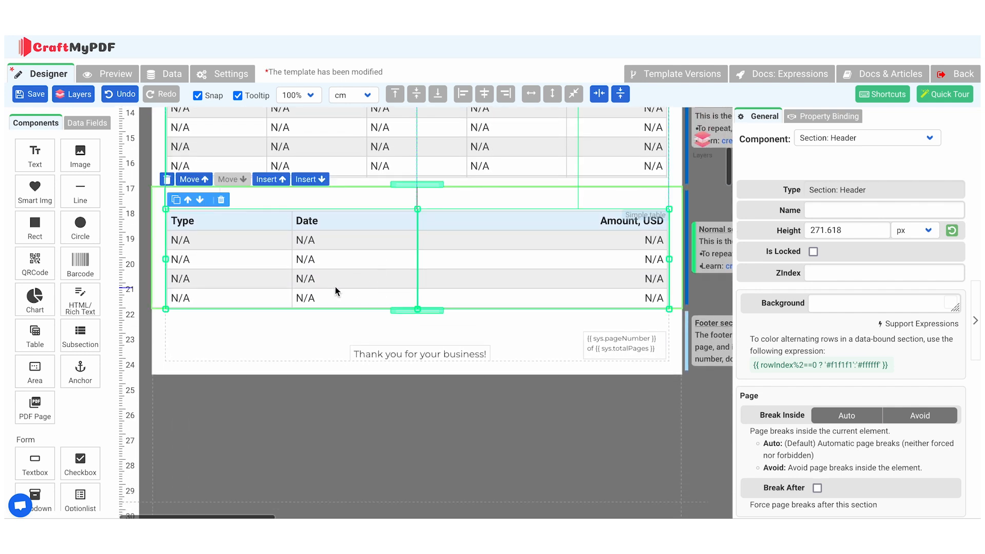
left_click(307, 179)
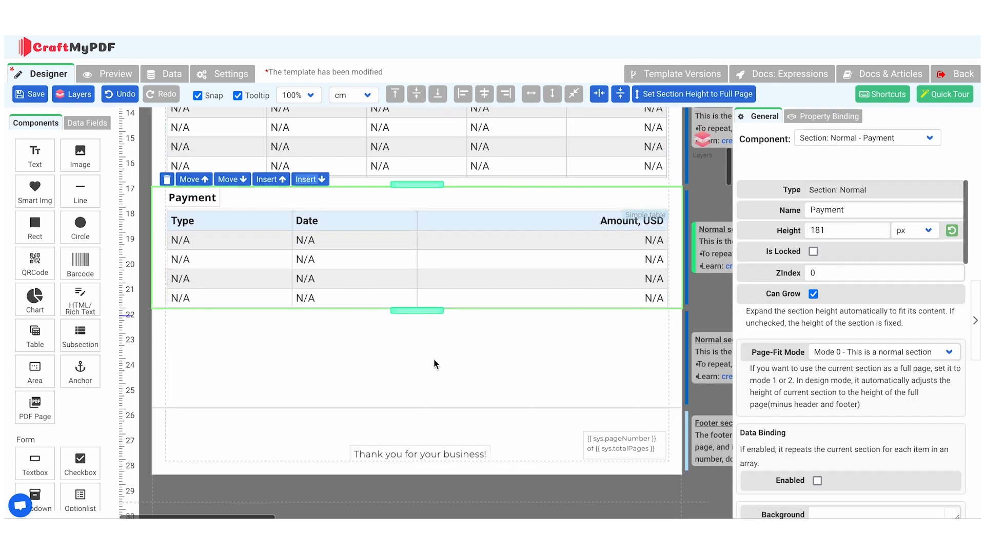
left_click(521, 384)
left_click(827, 211)
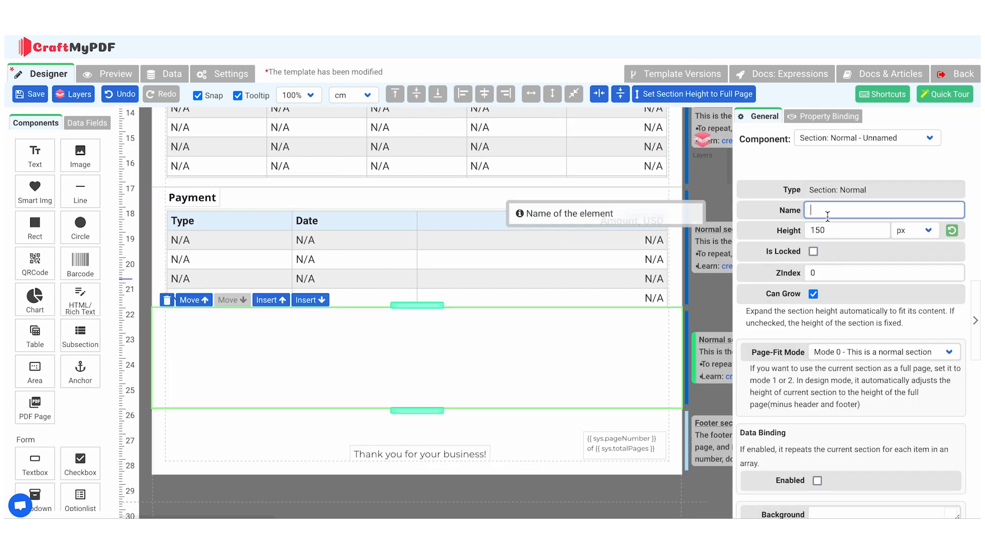
left_click(354, 357)
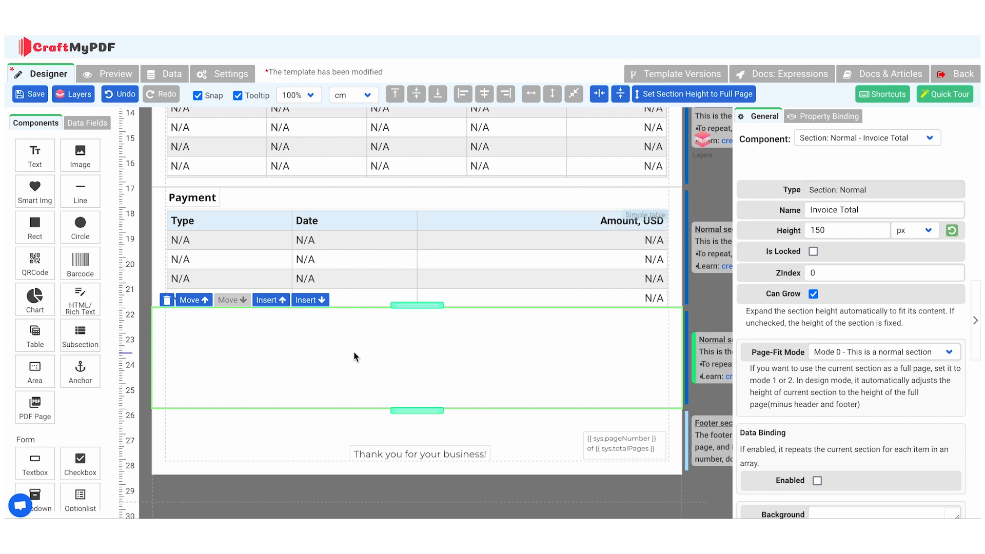
Add an HTML/Rich Text component to the Invoice Total section and name it "Invoice Total"
left_click_drag(81, 301, 544, 339)
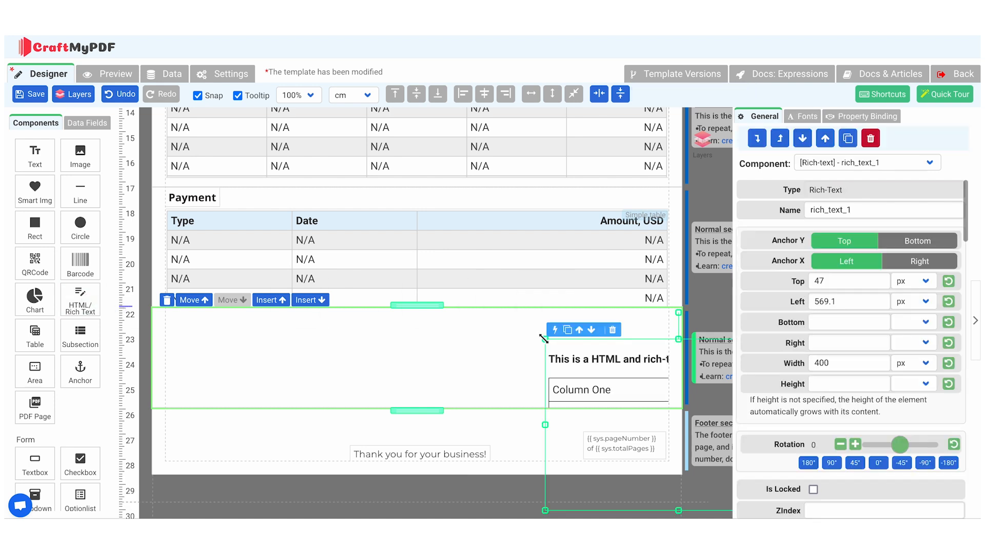
left_click(834, 208)
type("Invoice Total")
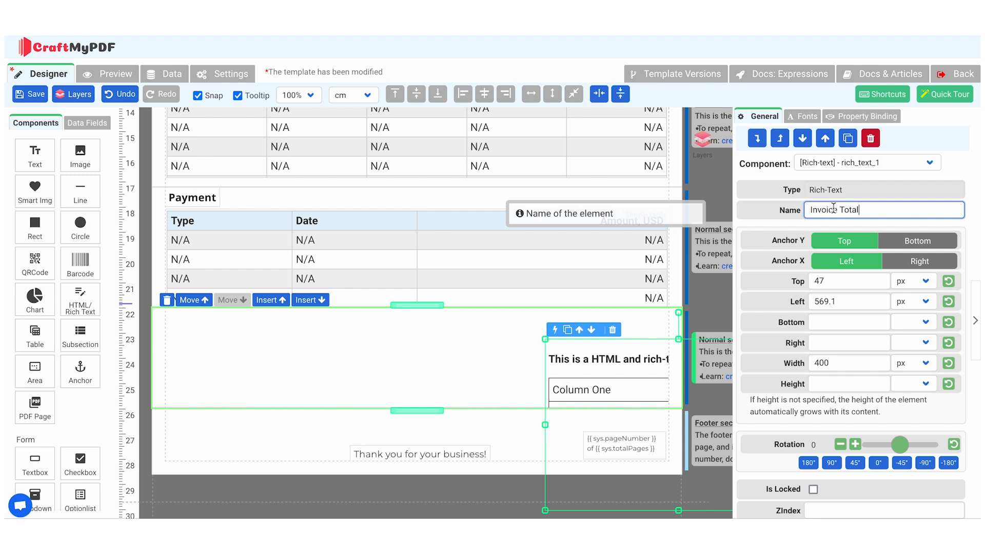
Set the rich-text component's width to 372 px and place it at the section's upper edge, about 379 px from the left
left_click_drag(605, 373, 479, 339)
left_click(823, 364)
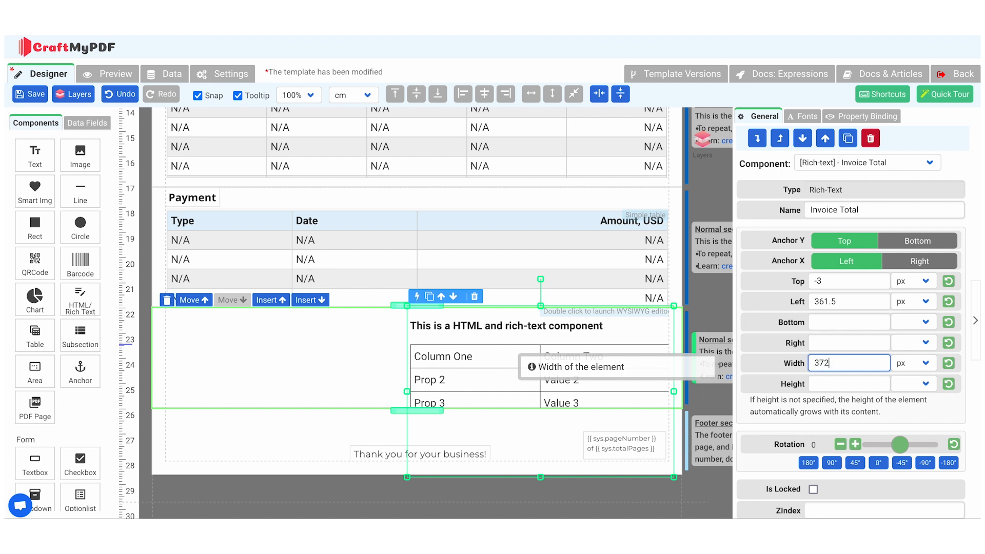
left_click_drag(532, 370, 543, 370)
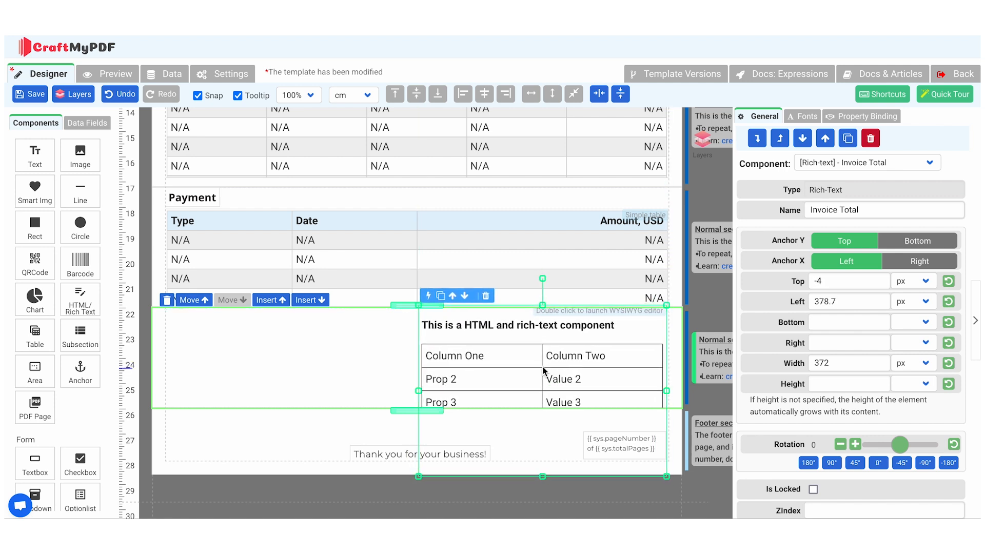
Fill the rich-text table's first column with "Item", "Previous balance", "Total payments", "Total charges this period" and, in an added row, "Amount due"
double_click(498, 361)
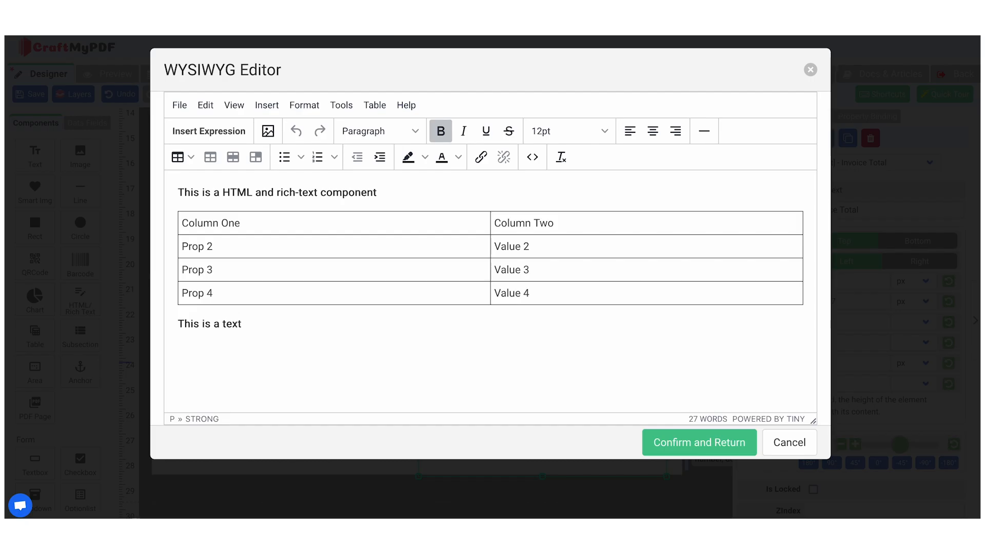
triple_click(214, 226)
type("Item")
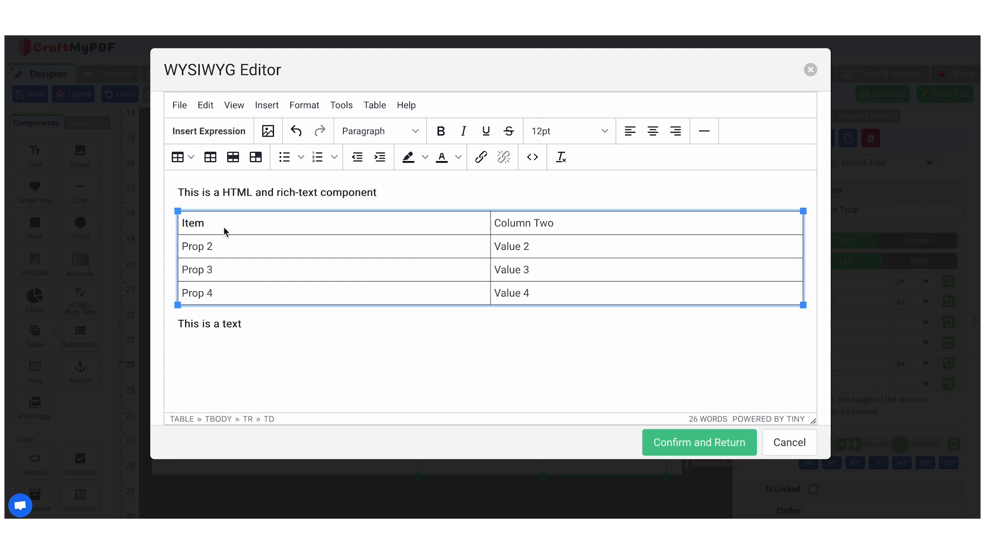
triple_click(222, 245)
type("Previous balance")
triple_click(208, 279)
type("Total payments")
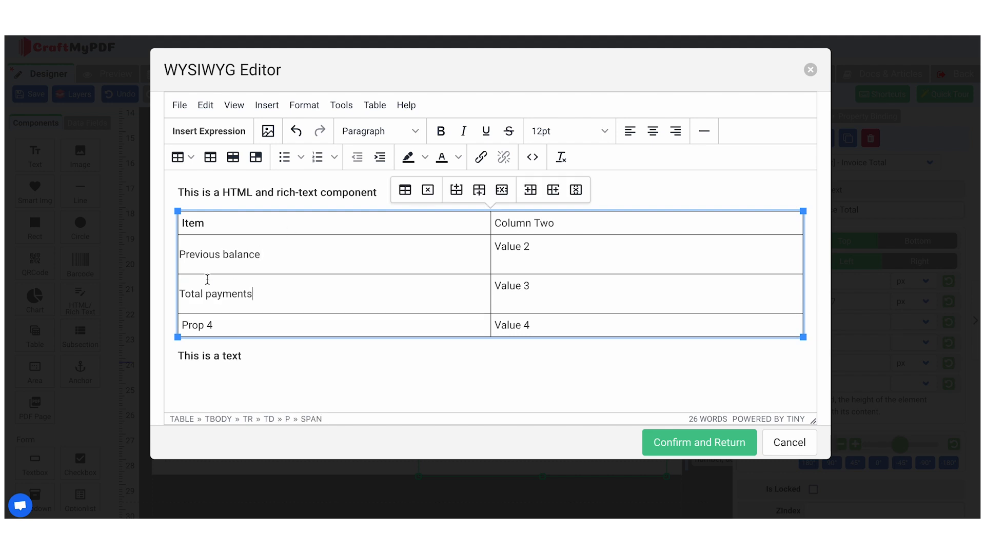
triple_click(195, 325)
type("Total charges this period")
left_click(477, 189)
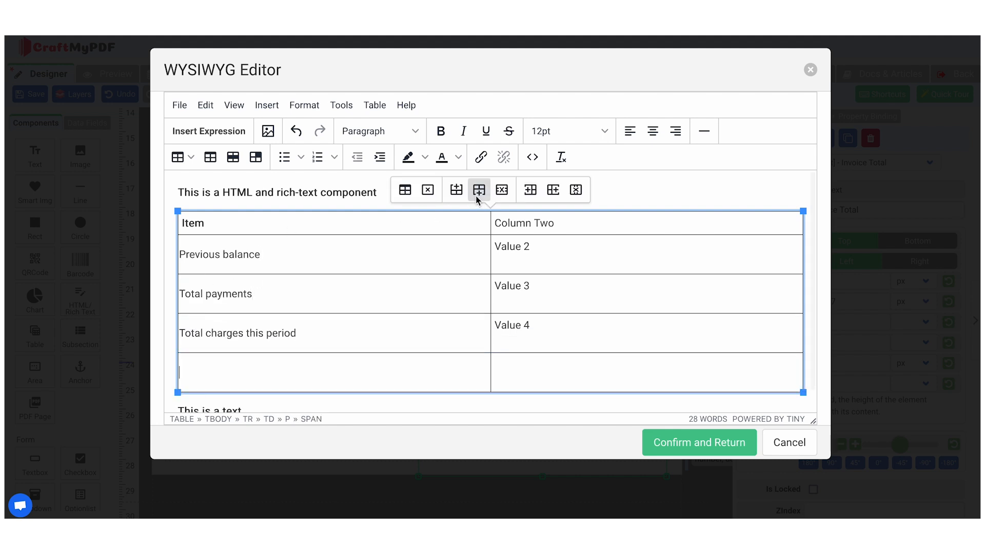
type("Amount due")
Delete the placeholder text "This is a text" below the table and the placeholder heading above it
triple_click(211, 391)
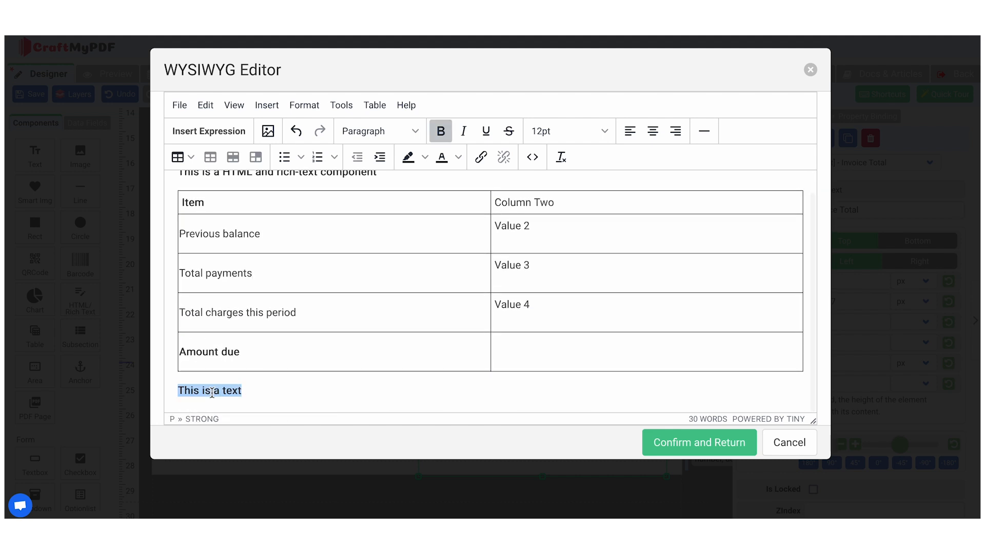
key("BackSpace")
scroll(310, 192, "up", 1)
left_click(379, 192)
key("BackSpace")
key("BackSpace")
key("BackSpace")
key("BackSpace")
key("BackSpace")
key("BackSpace")
key("BackSpace")
key("BackSpace")
key("BackSpace")
key("BackSpace")
key("BackSpace")
key("BackSpace")
key("BackSpace")
key("BackSpace")
key("BackSpace")
key("BackSpace")
key("BackSpace")
key("BackSpace")
key("BackSpace")
key("BackSpace")
Fill the second column with "Amount, USD", {{ data.invoice.previous_balance }}, {{ data.invoice.payments }}, {{ data.invoice.amount_net }} and {{ data.invoice.amount_due }}
triple_click(519, 193)
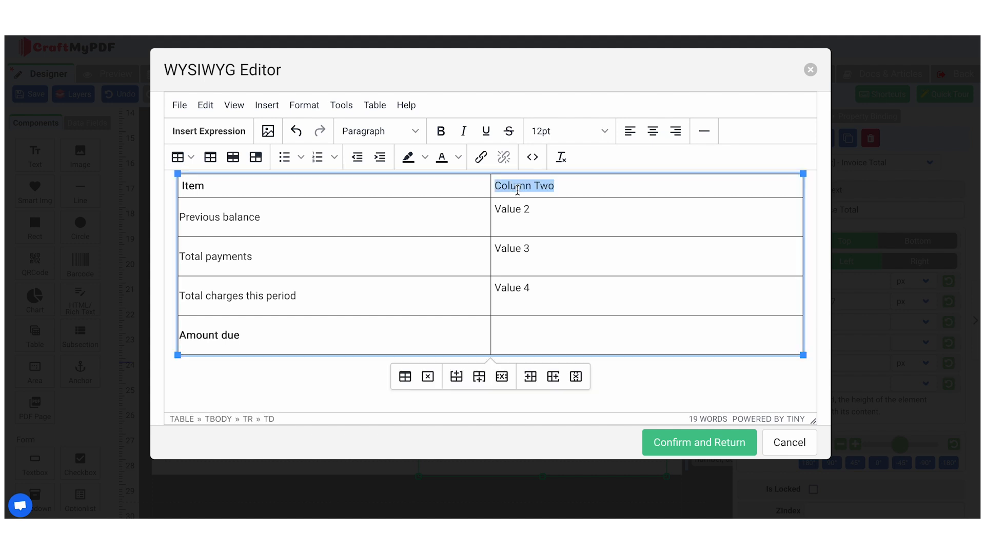
type("Amount, USD")
triple_click(513, 224)
type("{{ data.invoice.previous_balance }}")
triple_click(511, 264)
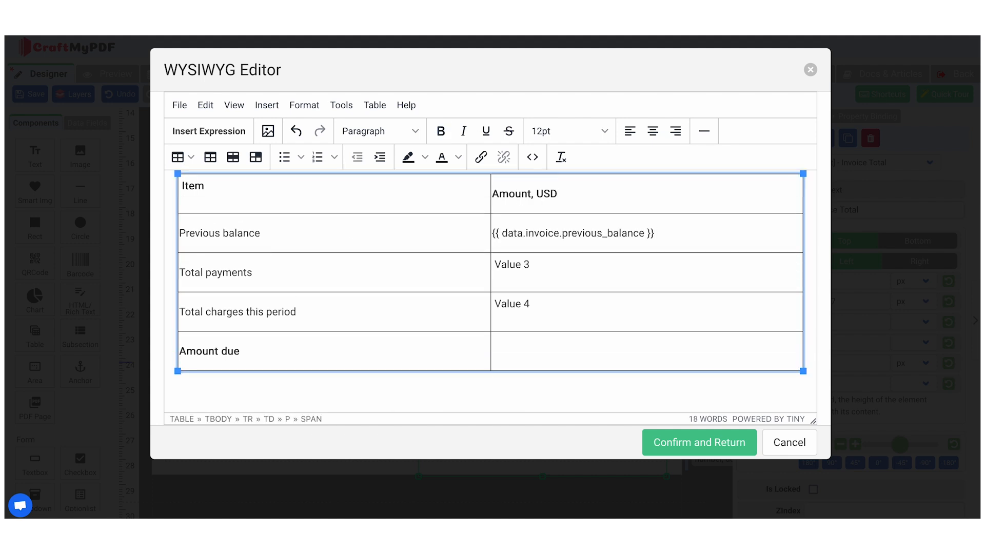
type("{{ data.invoice.payments }}")
left_click(518, 298)
triple_click(519, 297)
type("{{ data.invoice.amount_net }}")
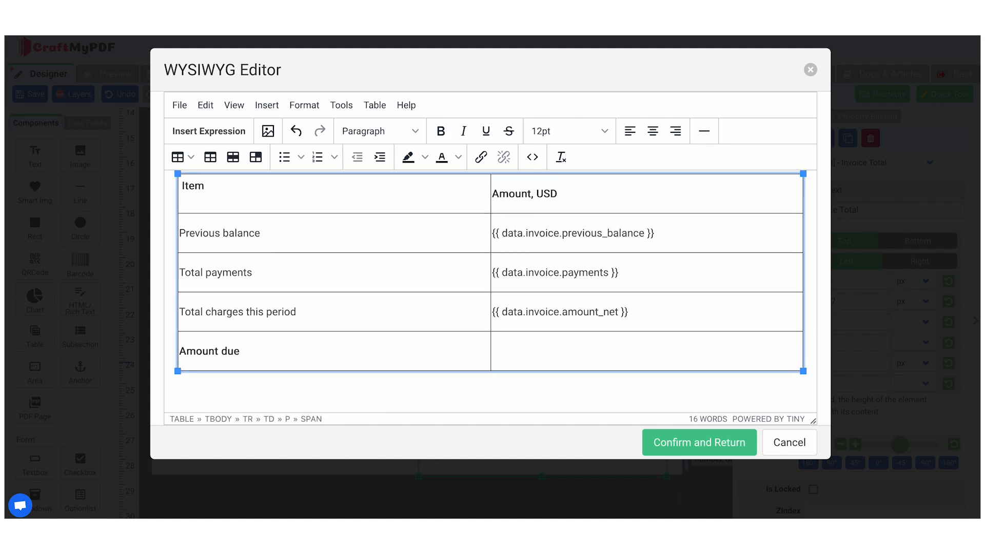
left_click(519, 352)
type("{{ data.invoice.amount_due }}")
Right-align all cells in the table's second column and apply the rich-text edits to the template
double_click(556, 344)
left_click_drag(556, 345, 559, 194)
left_click(676, 131)
left_click(703, 245)
left_click(599, 347)
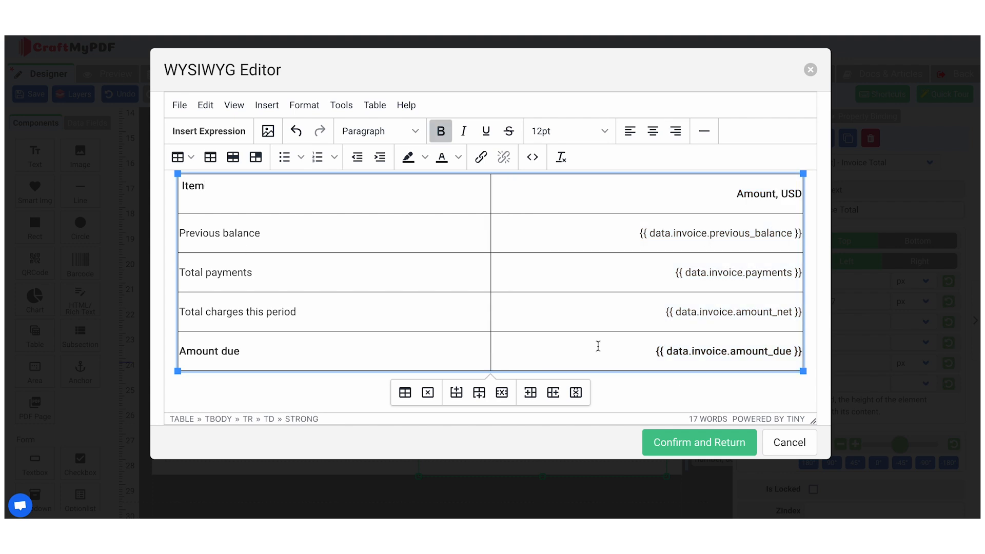
left_click(690, 445)
Preview the template and examine the rendered invoice total table
scroll(466, 373, "down", 2)
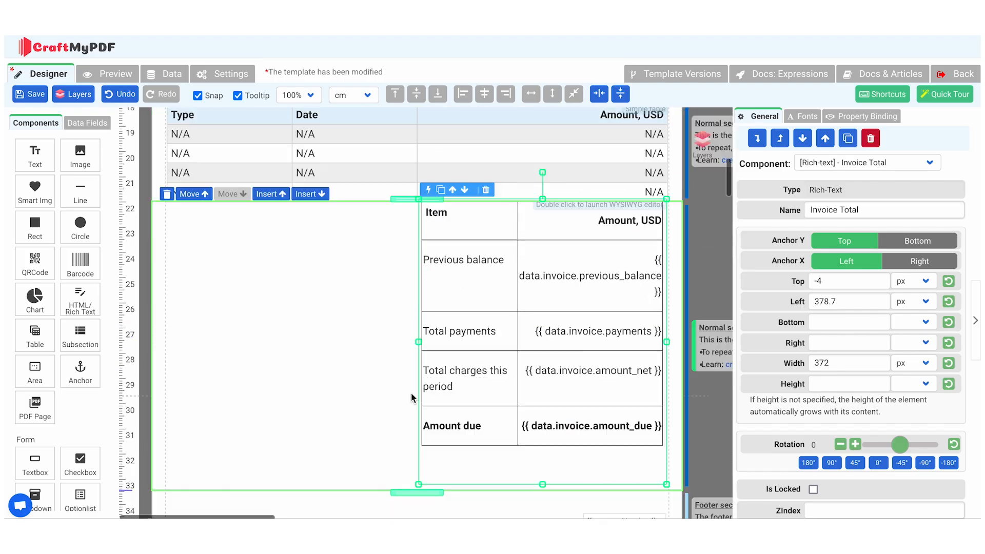
left_click(121, 75)
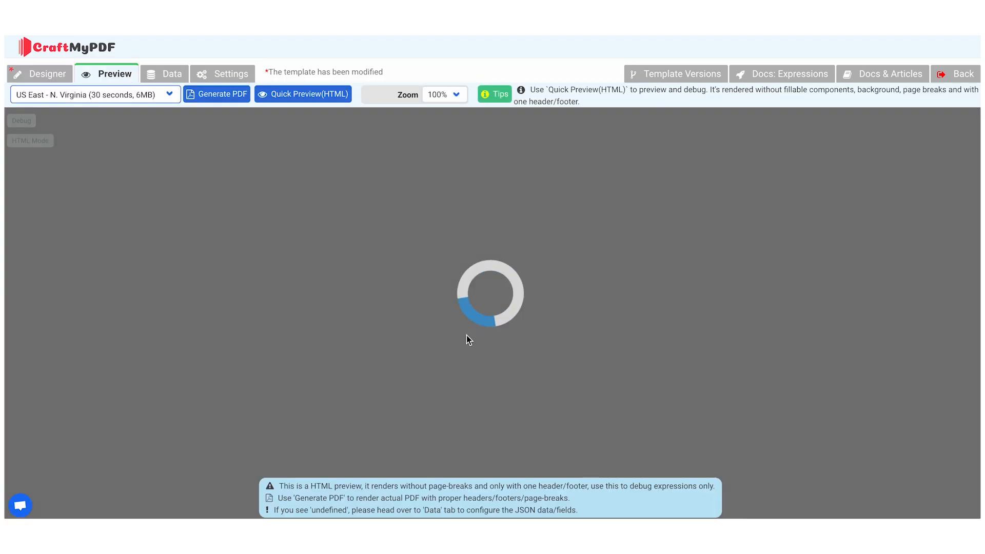
scroll(466, 335, "down", 10)
scroll(466, 335, "down", 4)
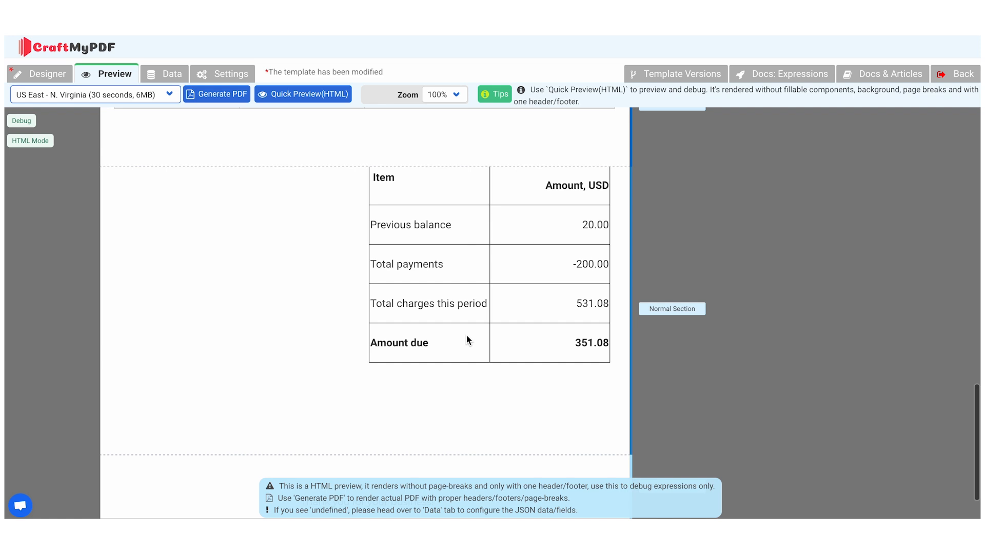
Return from the preview to the template designer and save the template with the invoice total table
scroll(466, 334, "down", 1)
left_click(44, 74)
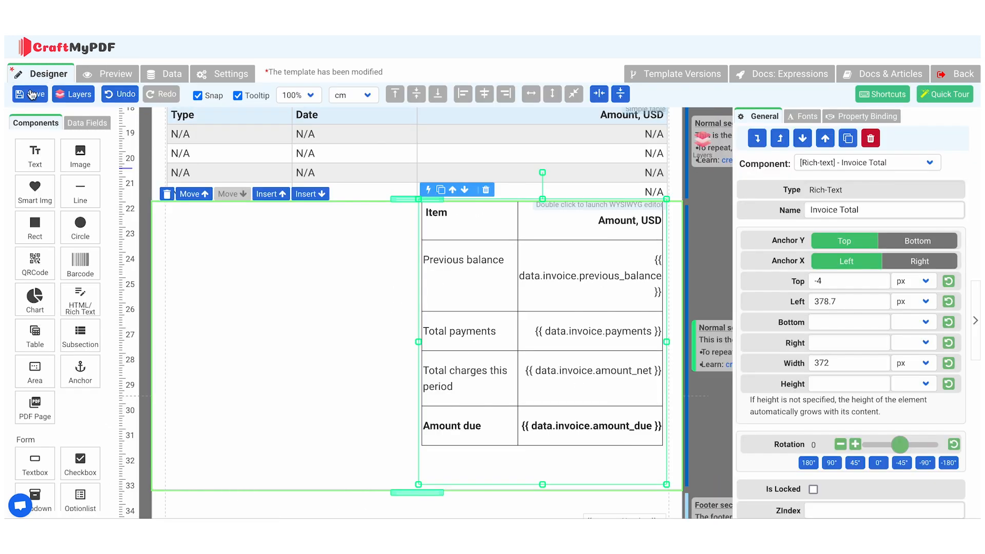
left_click(32, 96)
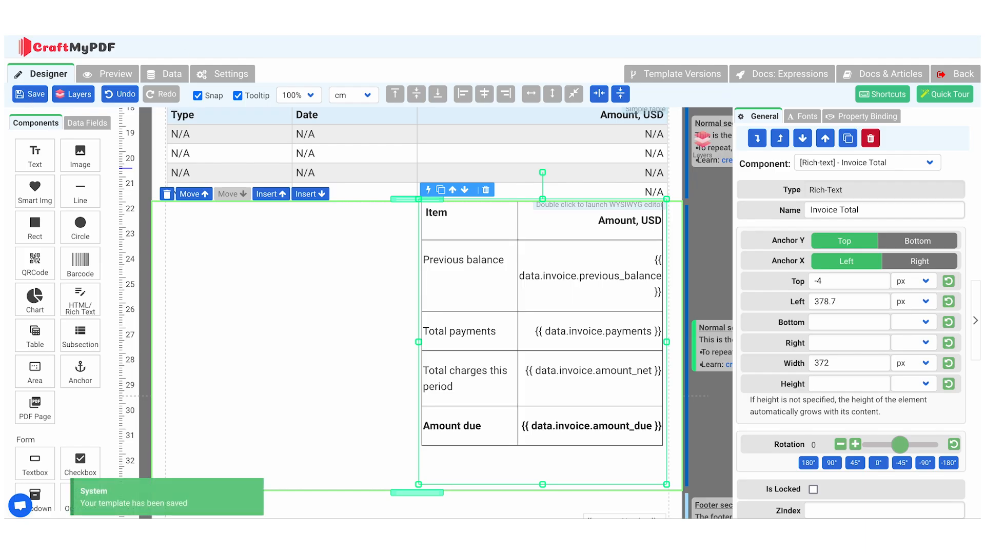
Force a page break after the Voice Calls section and check its position in the template preview
left_click(362, 330)
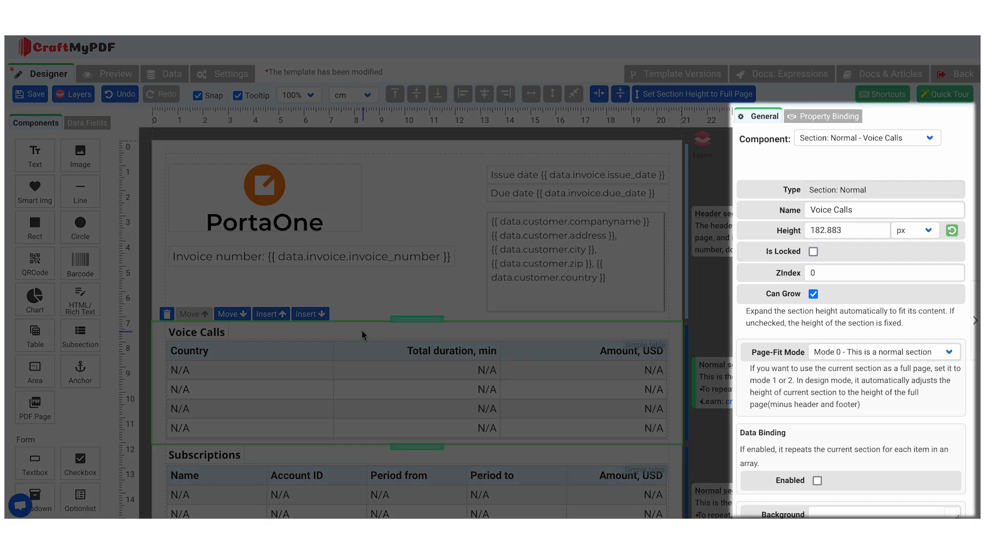
mouse_move(754, 281)
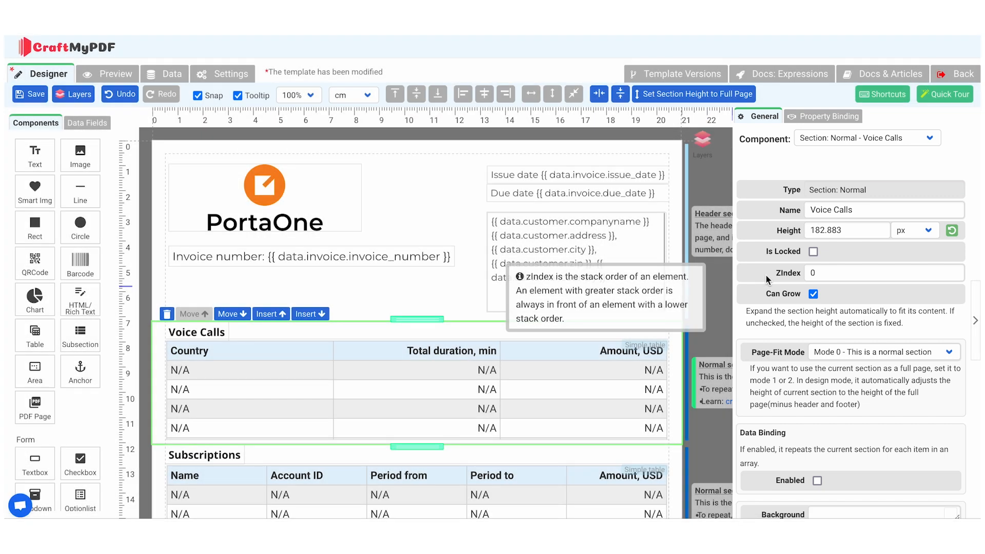
scroll(768, 280, "down", 4)
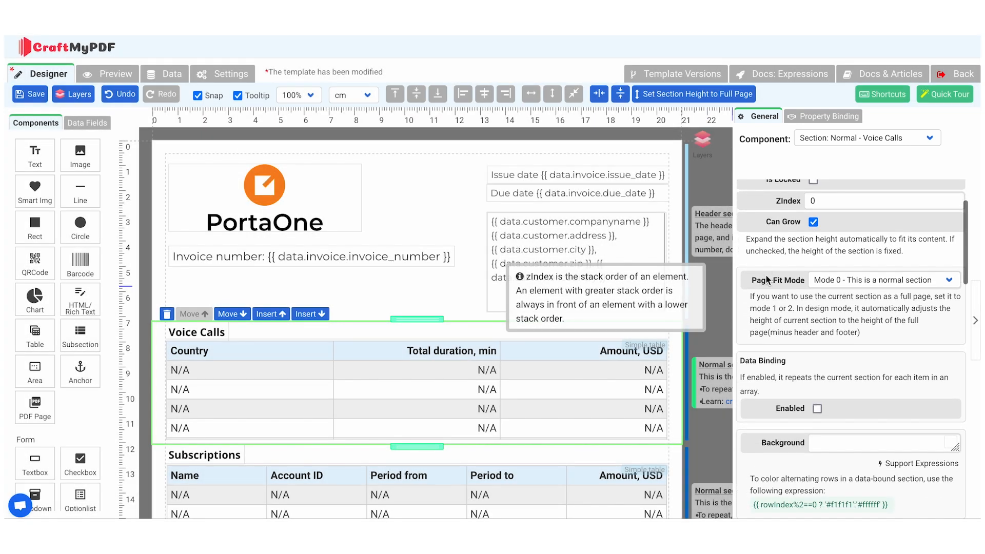
scroll(768, 279, "down", 5)
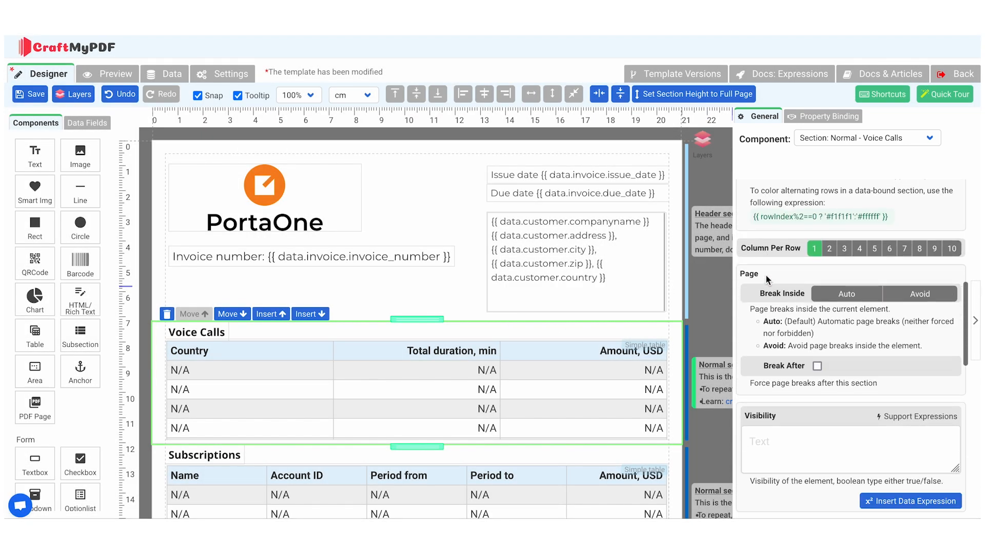
mouse_move(810, 347)
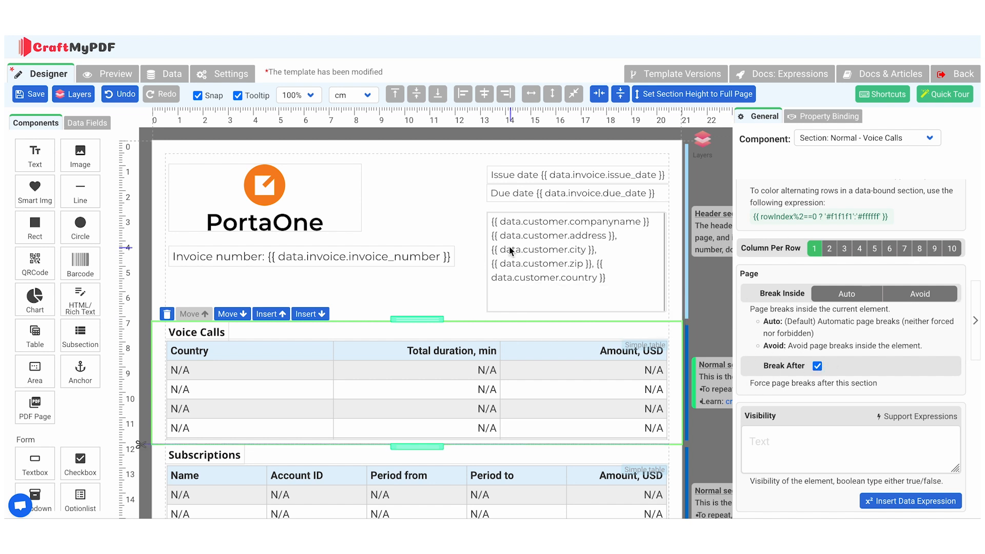
left_click(123, 76)
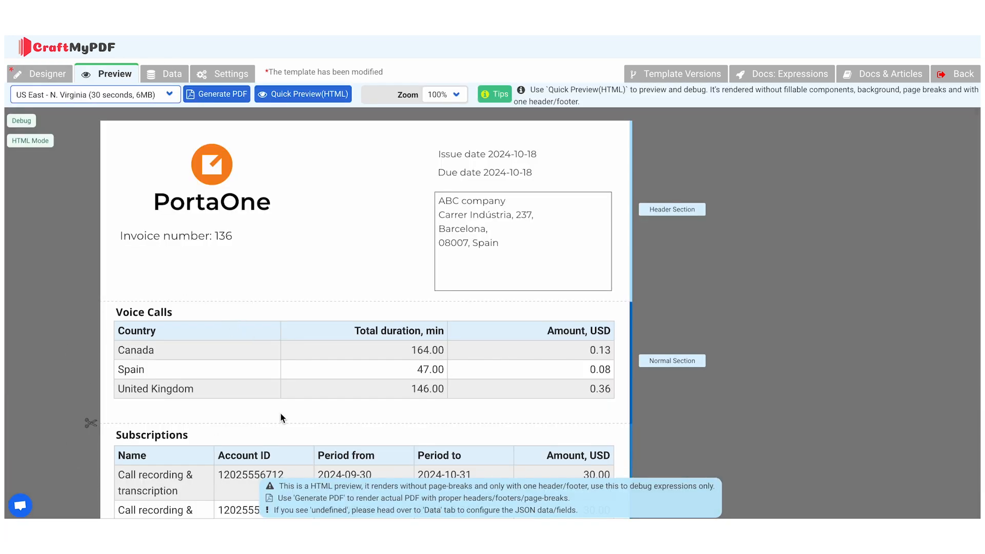
left_click(41, 74)
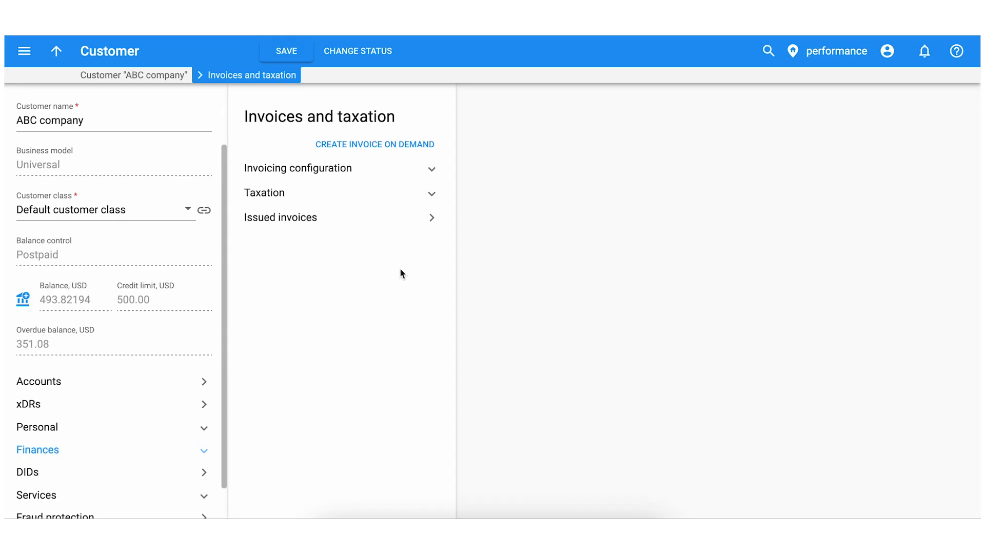
Switch to ABC company's Invoices and taxation page and create a midterm invoice on demand without manually added fees
left_click(434, 169)
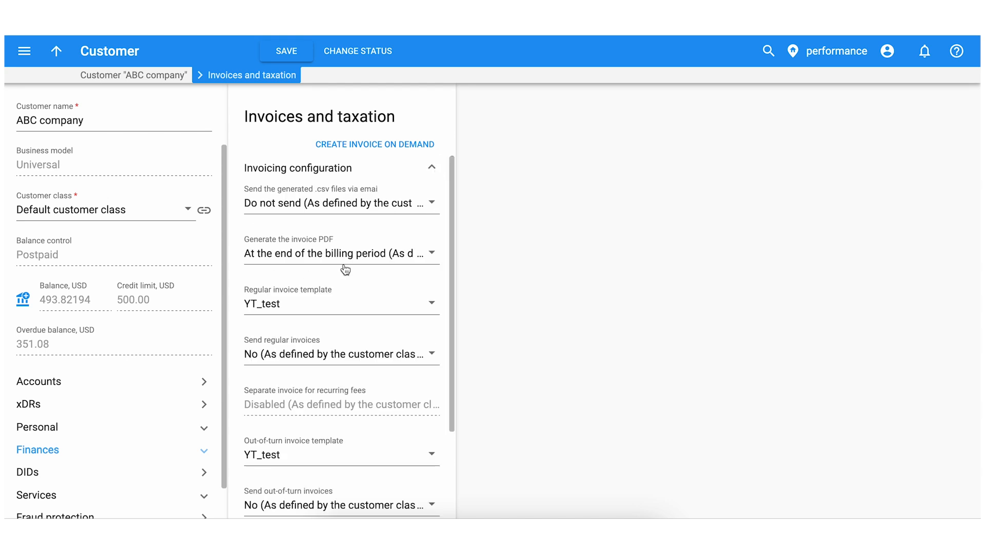
left_click(434, 149)
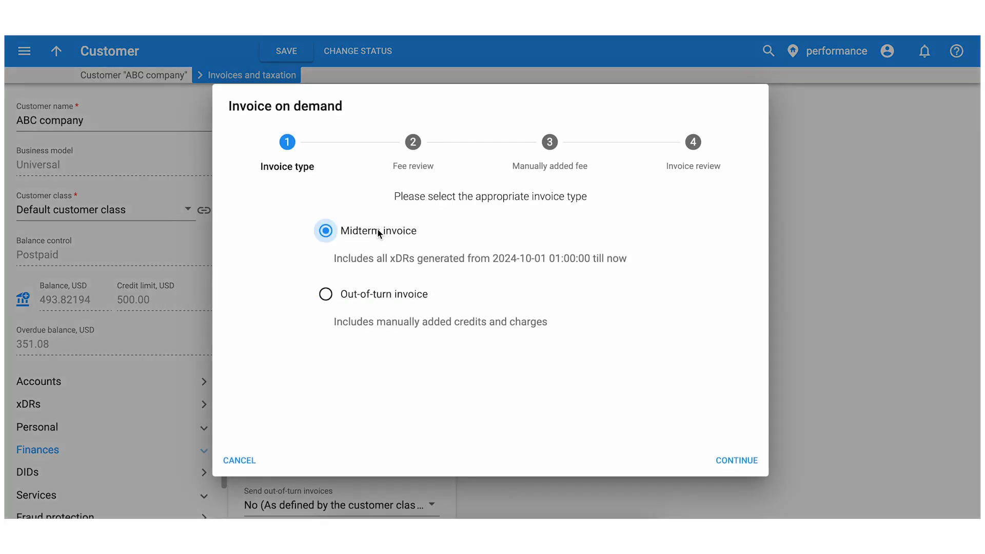
left_click(718, 461)
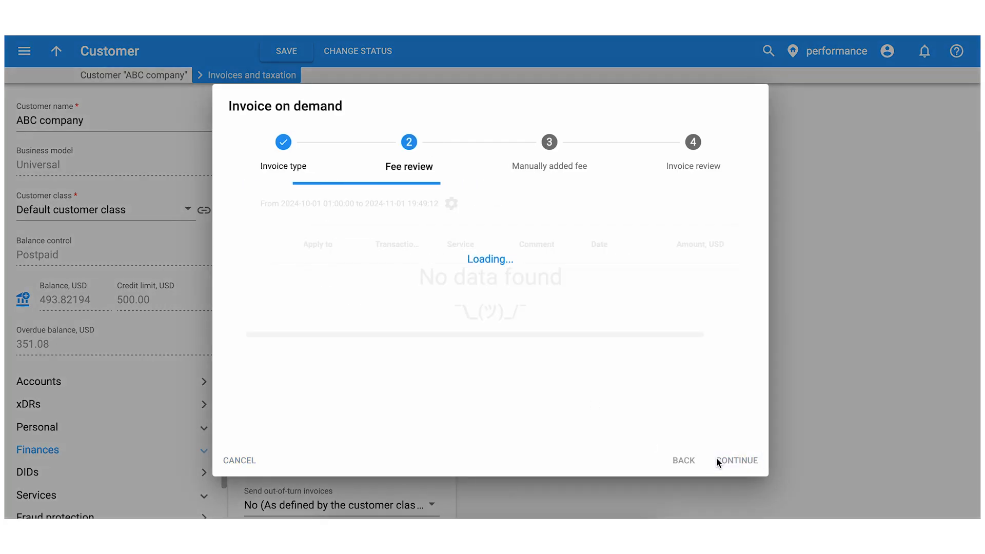
left_click(736, 460)
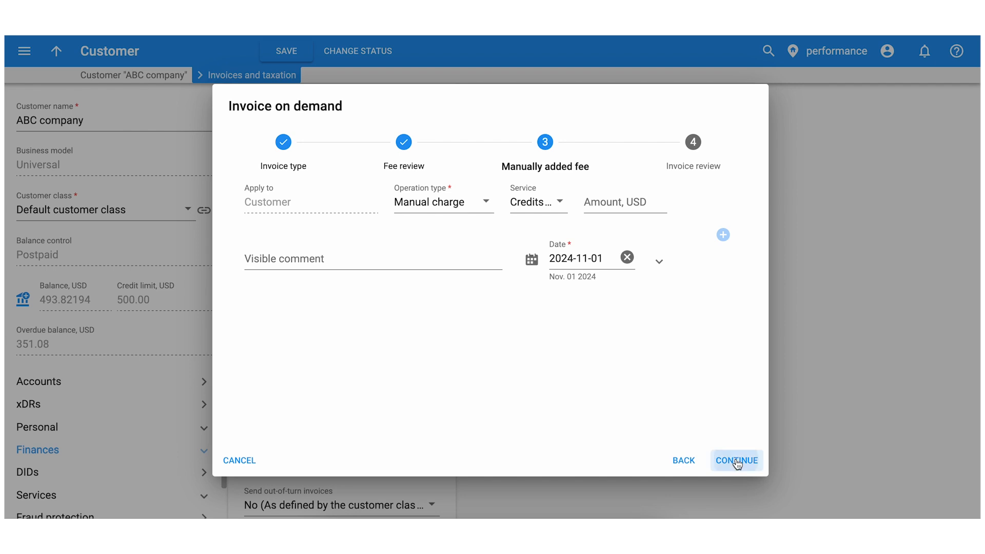
left_click(737, 461)
left_click(737, 461)
left_click(737, 460)
Open the downloaded invoice PDF and examine its header, voice calls, subscriptions, payments and invoice total tables across both pages
left_click(929, 52)
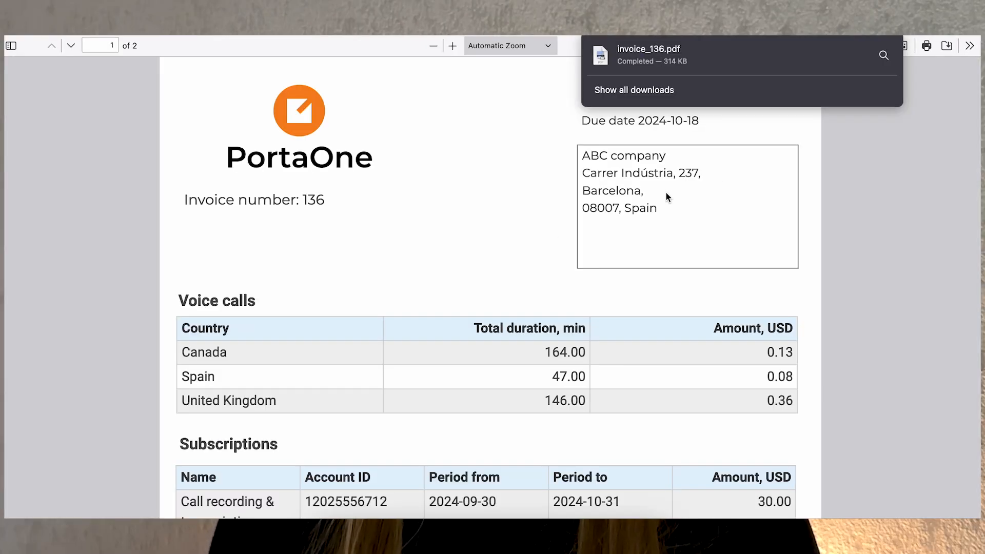
scroll(516, 240, "down", 6)
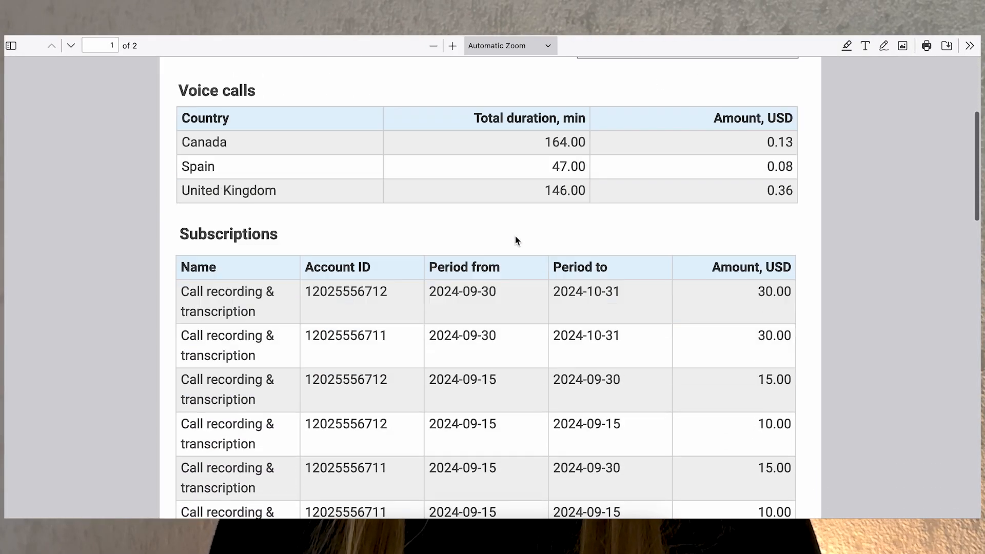
scroll(516, 240, "down", 10)
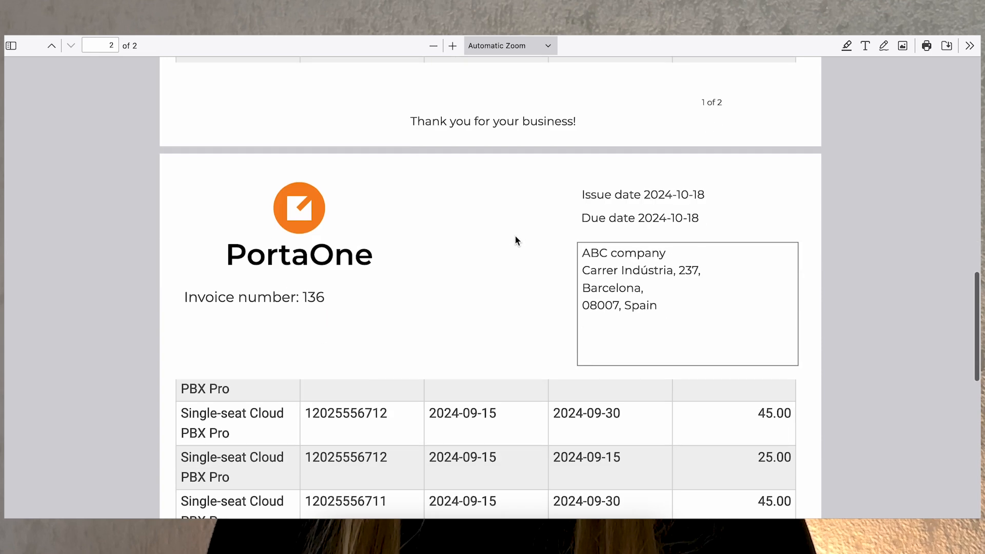
scroll(516, 241, "down", 6)
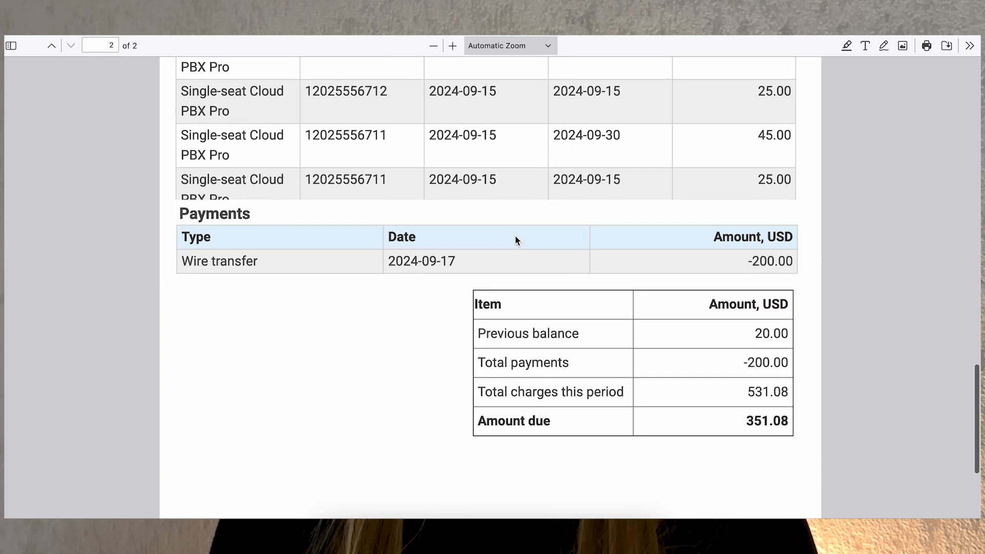
scroll(516, 241, "up", 17)
scroll(515, 236, "up", 7)
scroll(515, 236, "down", 1)
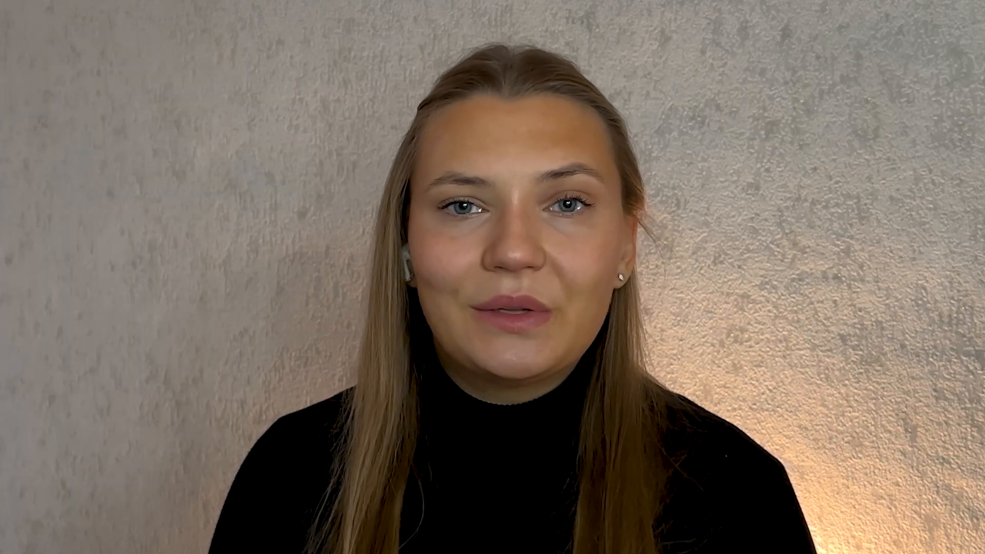